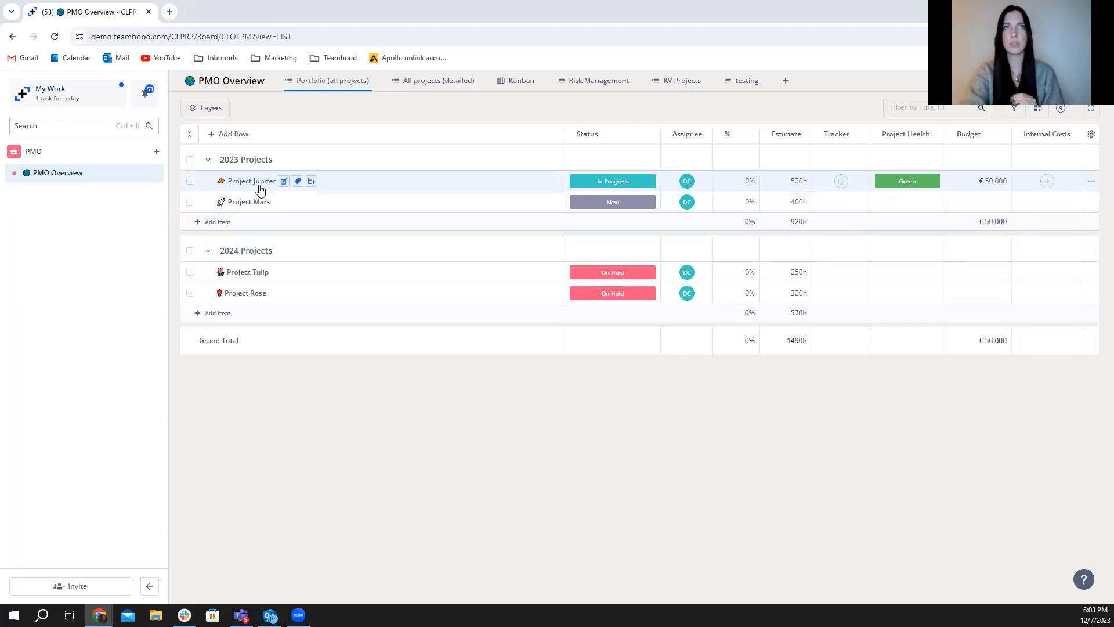
# Add a blank child item for the initiation milestone under Project Jupiter in the 2023 Projects row
pyautogui.click(311, 183)
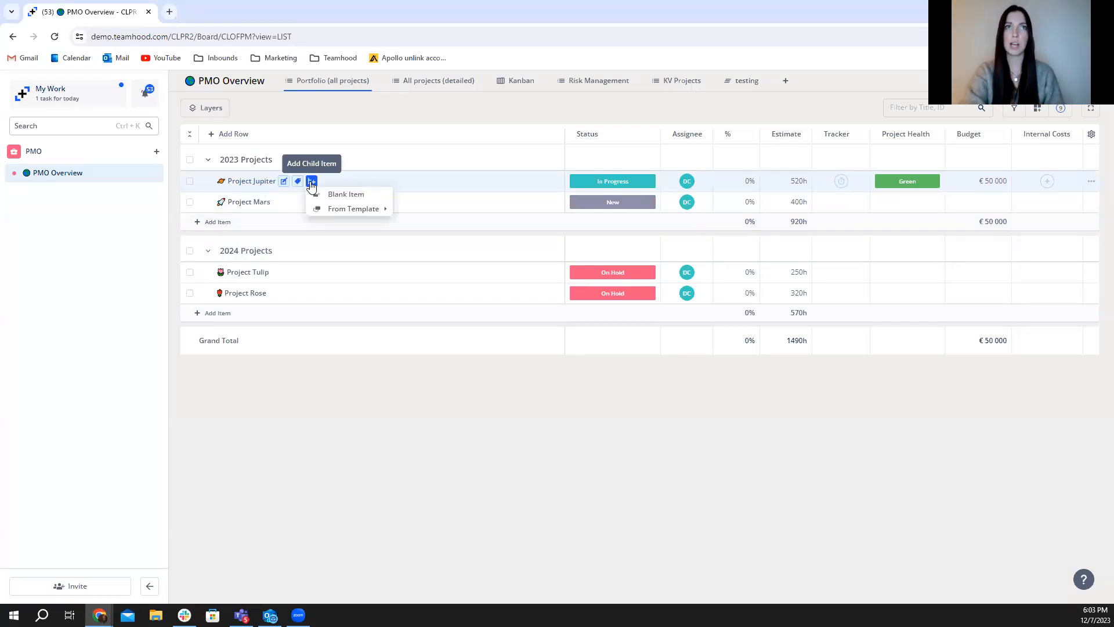
pyautogui.click(330, 194)
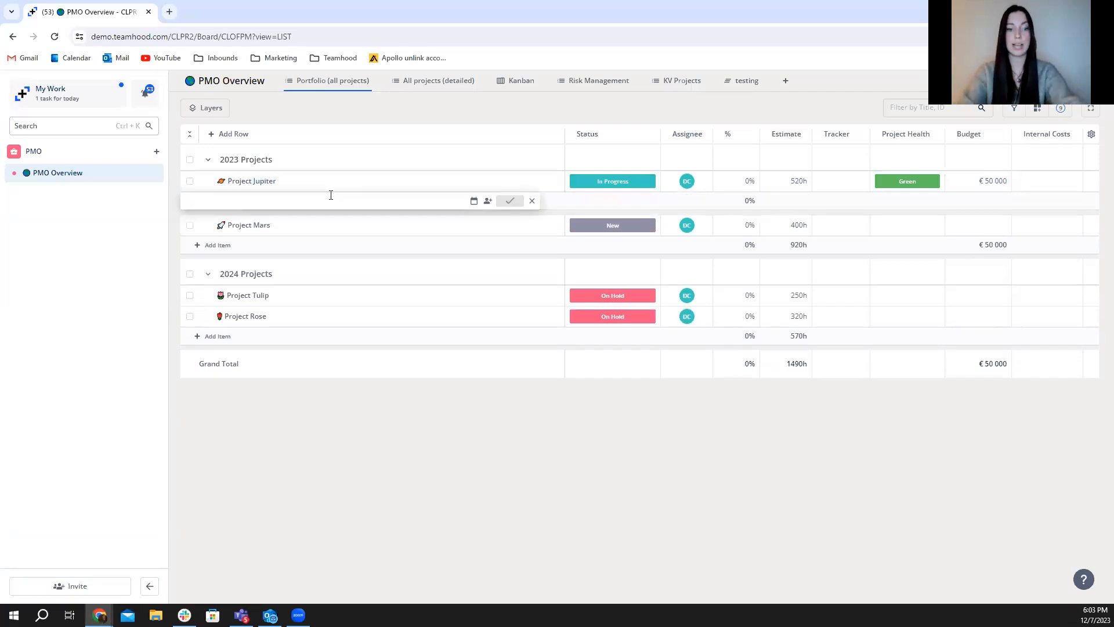
pyautogui.write('Milestone: ')
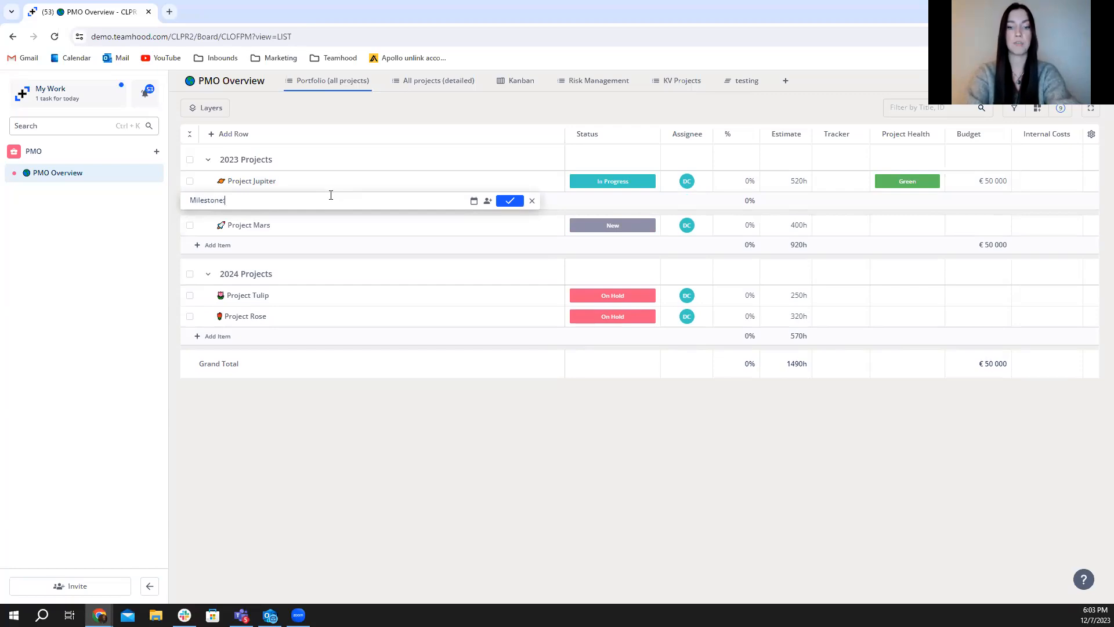
pyautogui.write('init')
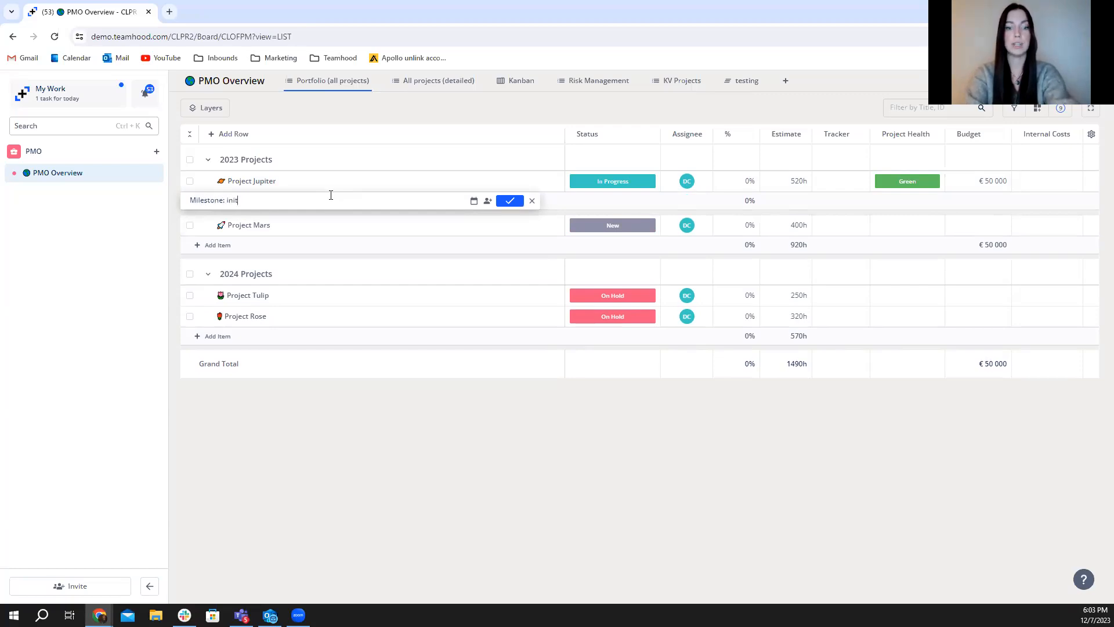
pyautogui.write('iation')
pyautogui.press('Return')
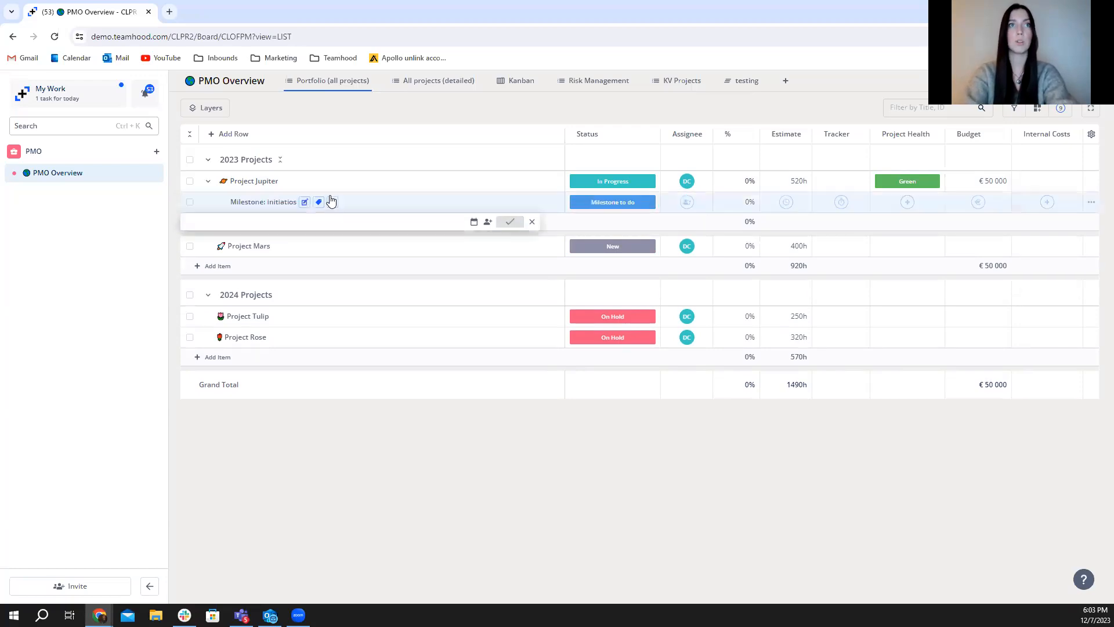
# Correct the new child item's title to "Milestone: initiation" and close its details
pyautogui.click(290, 205)
pyautogui.click(436, 181)
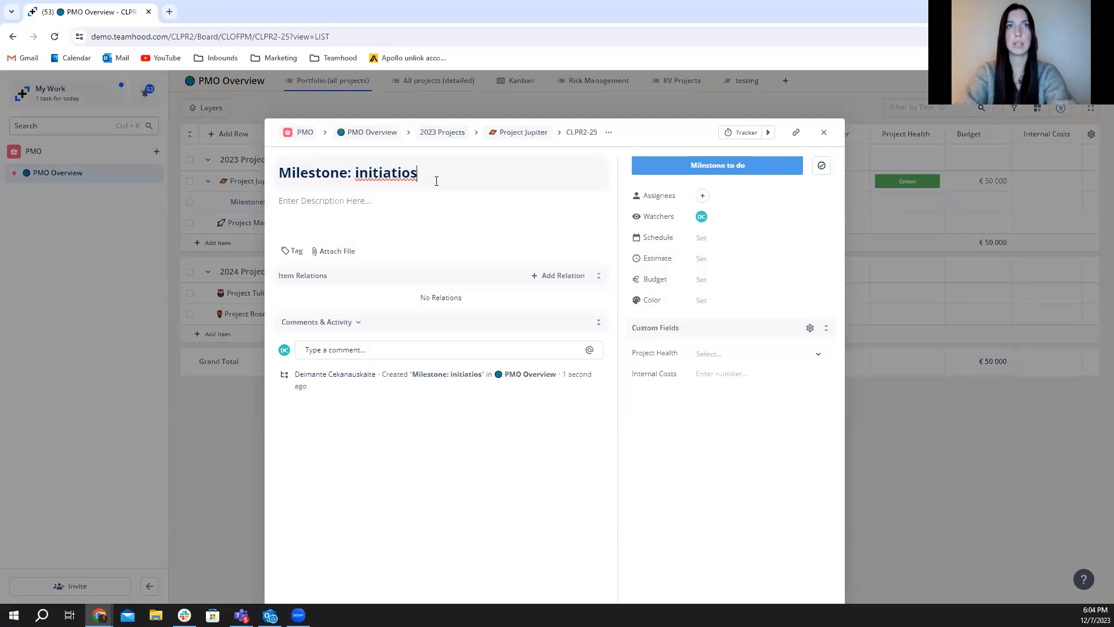
pyautogui.press('BackSpace')
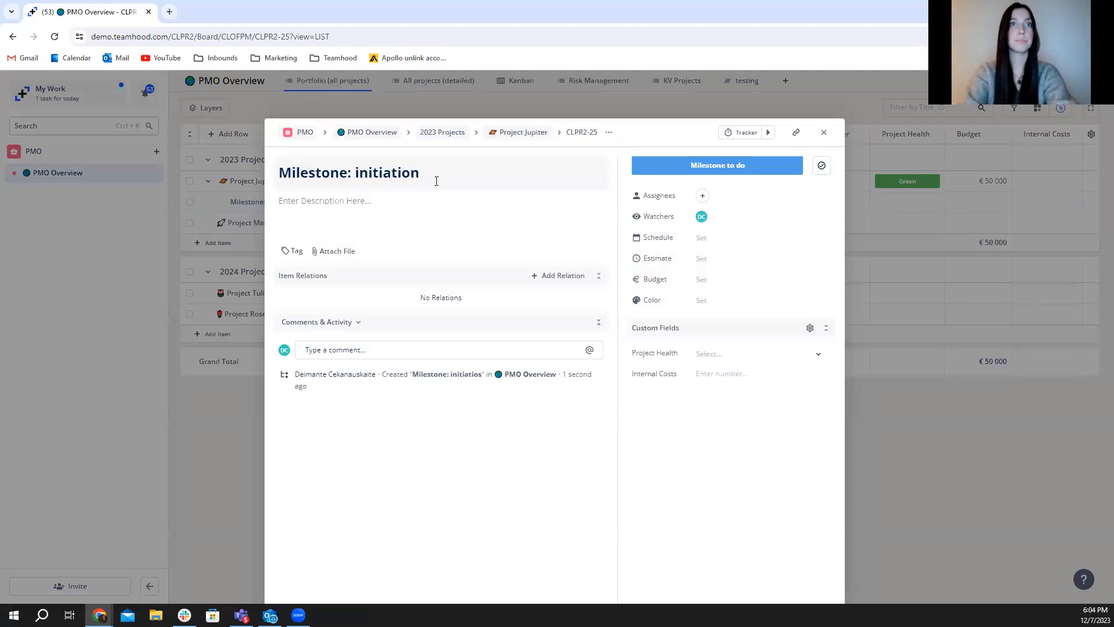
pyautogui.click(230, 416)
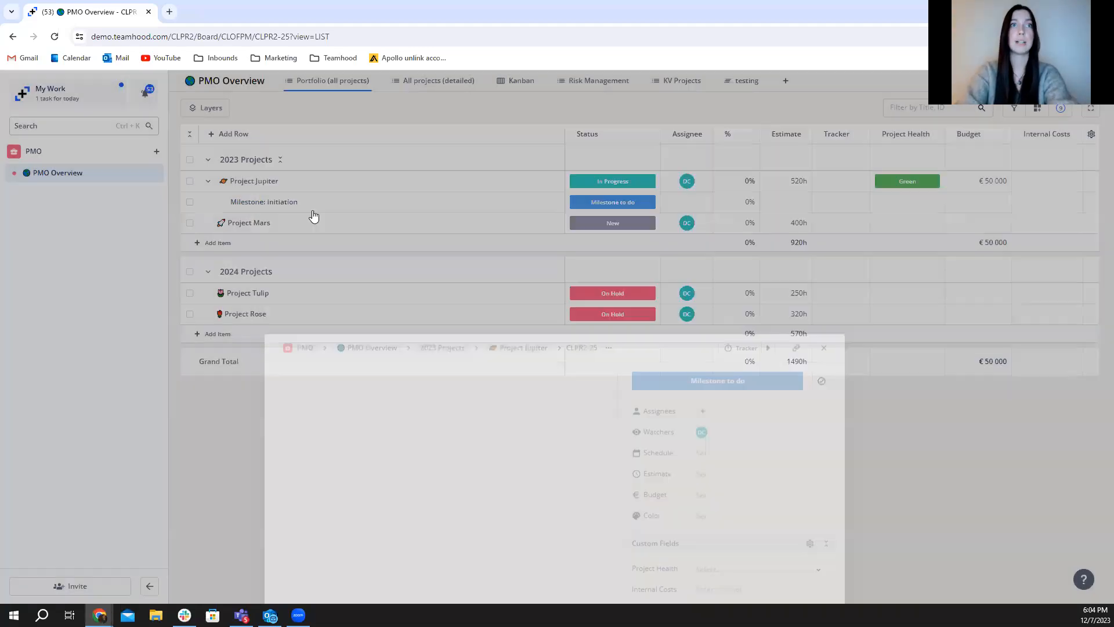
# Add a blank child item titled "Implementation" under Project Jupiter, and collapse and re-expand the project's child items
pyautogui.click(314, 181)
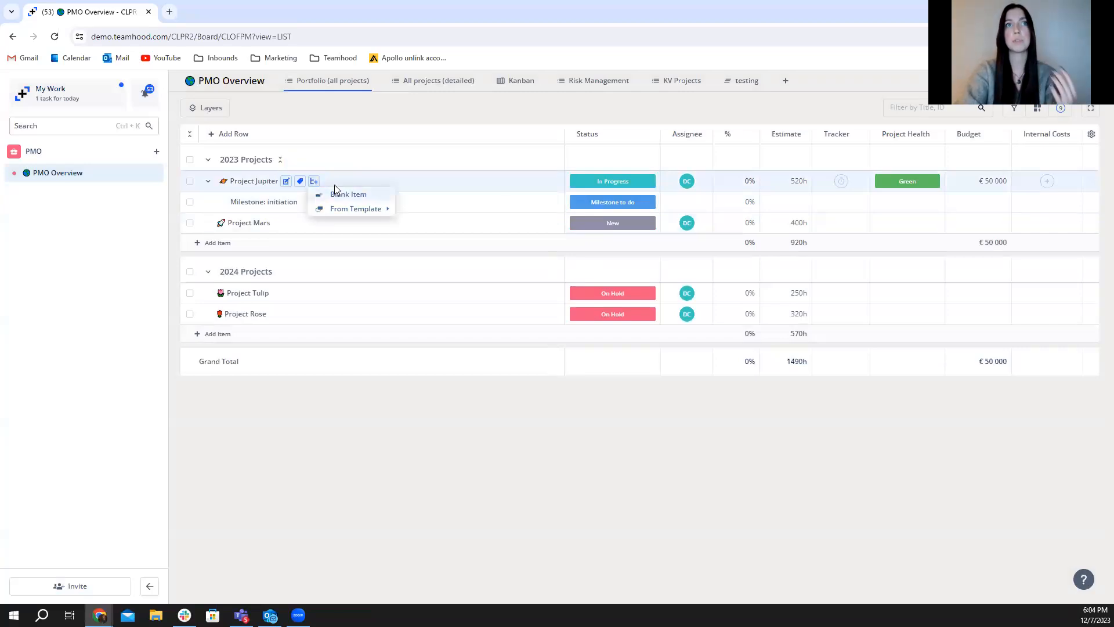
pyautogui.click(342, 194)
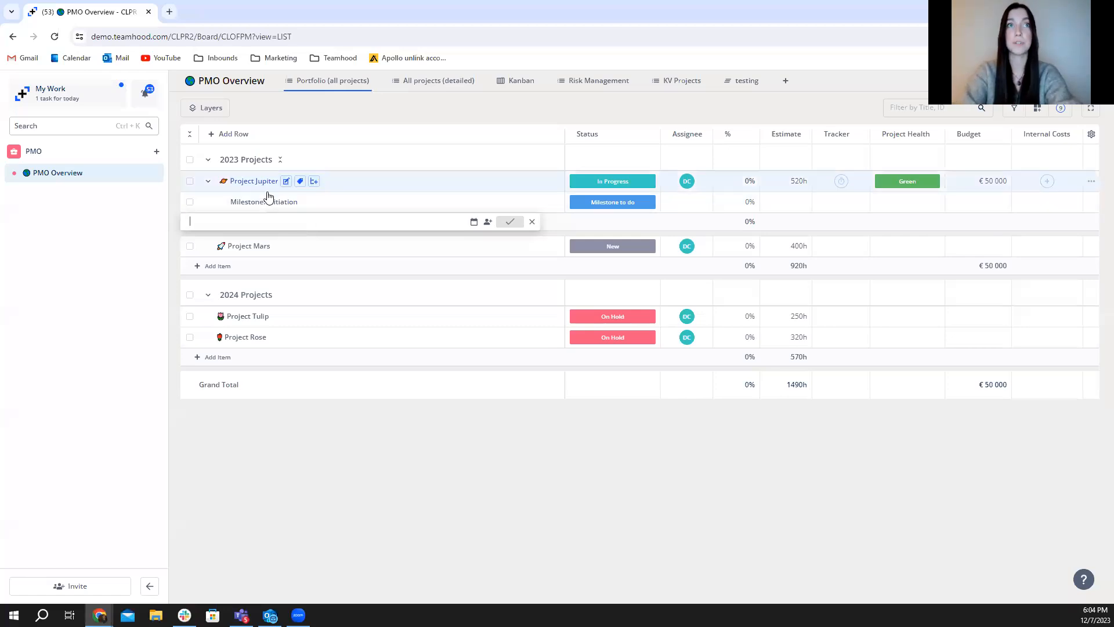
pyautogui.write('Implementation')
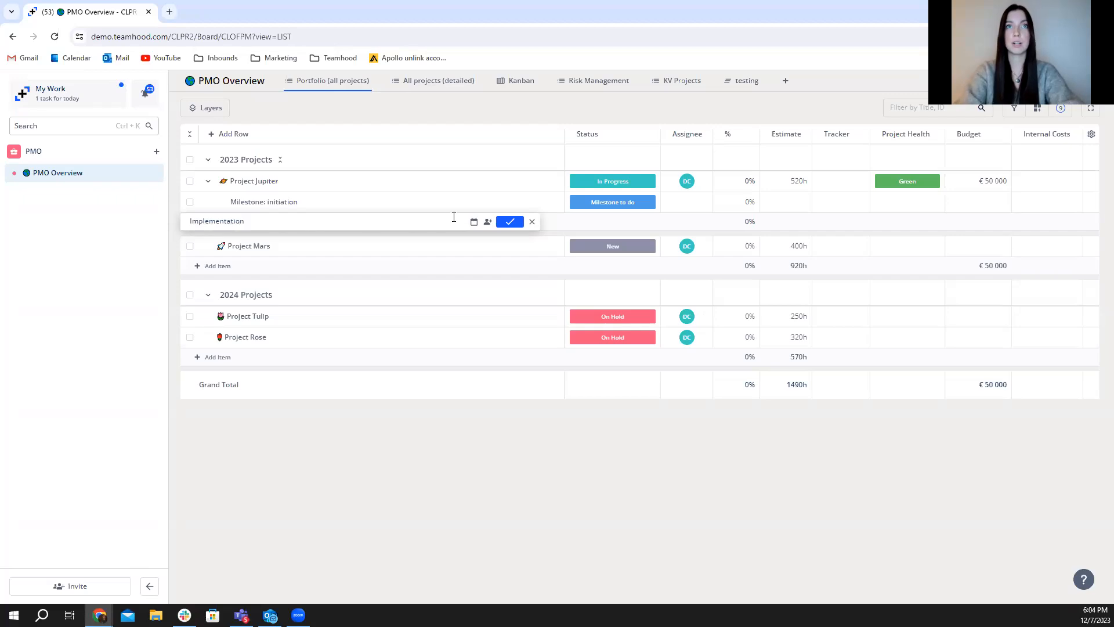
pyautogui.click(510, 221)
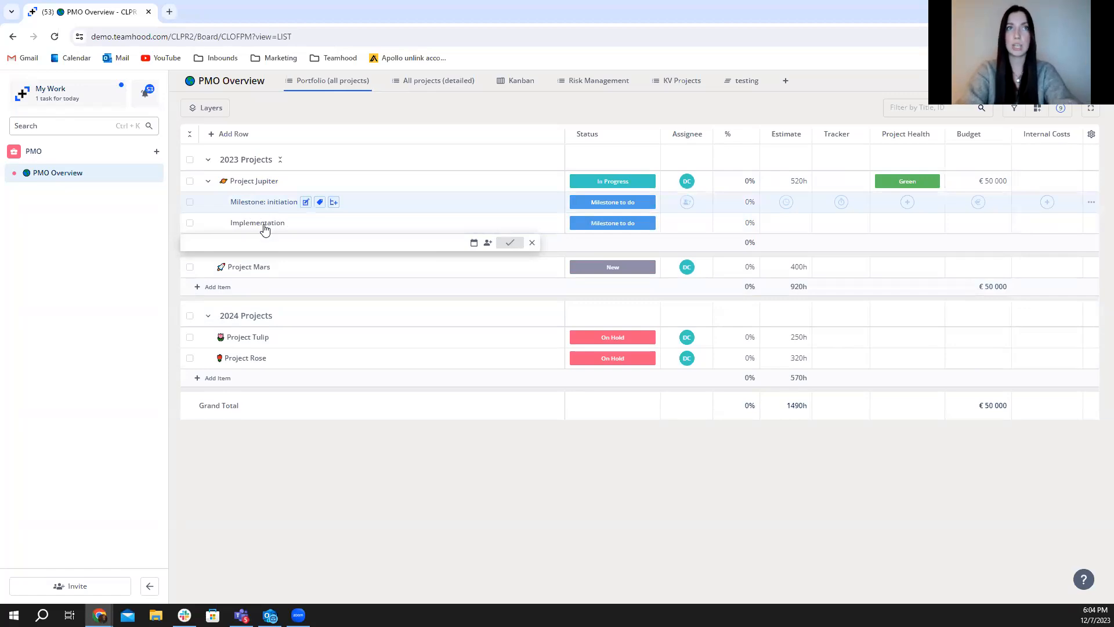
pyautogui.click(210, 182)
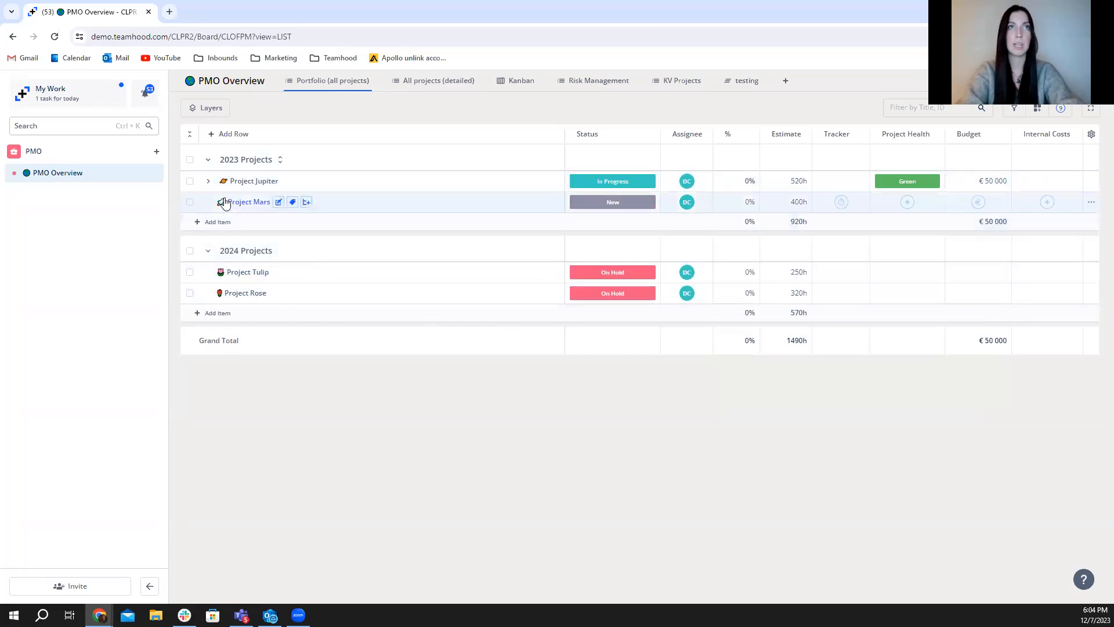
pyautogui.click(209, 182)
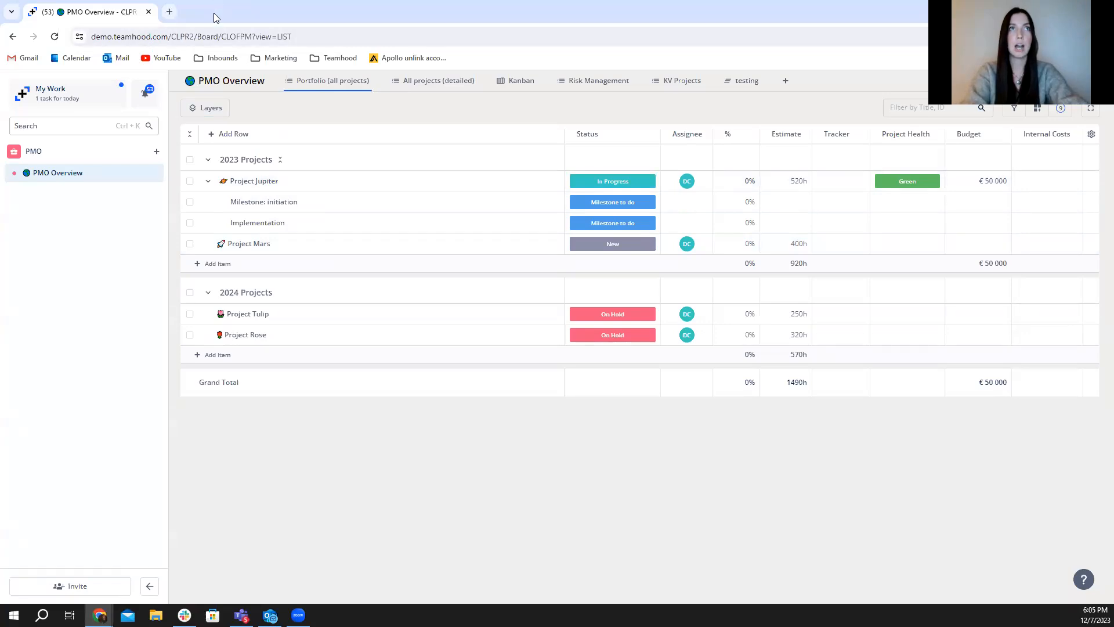
# Snap the PMO Overview window to half the screen and examine the synced copy field options in the PMO workspace's item field settings
pyautogui.moveTo(233, 15); pyautogui.dragTo(0, 140)
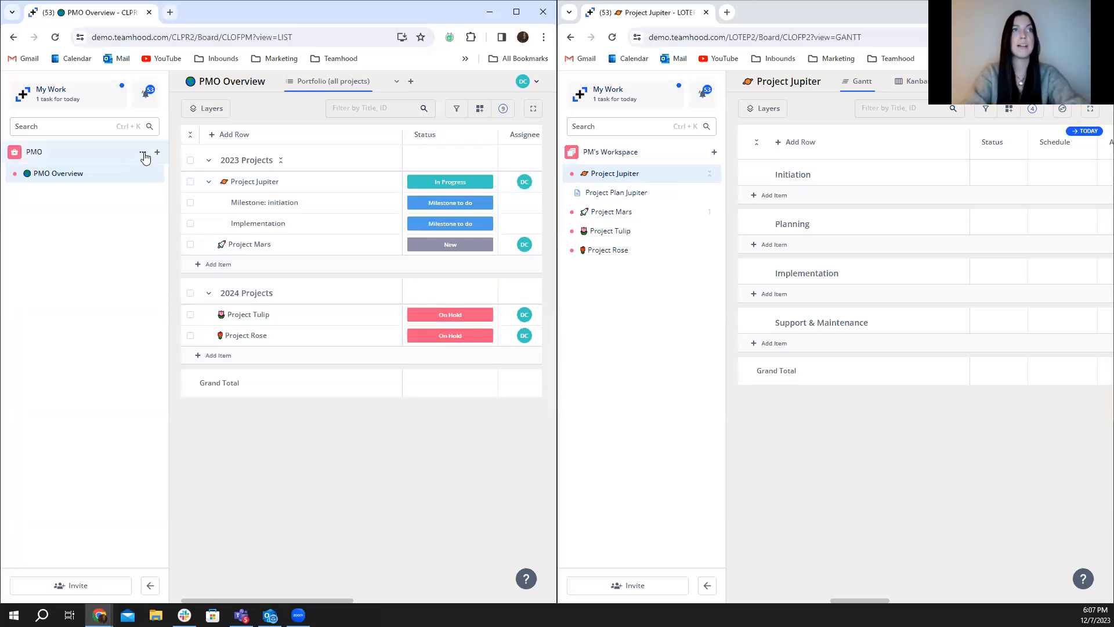
pyautogui.click(143, 154)
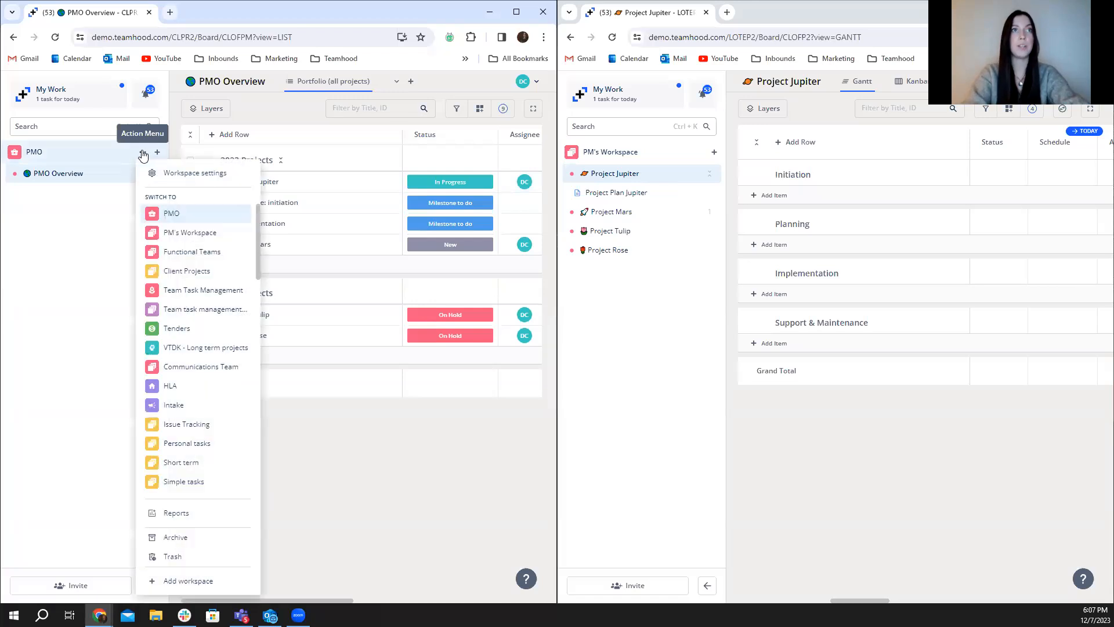
pyautogui.click(182, 175)
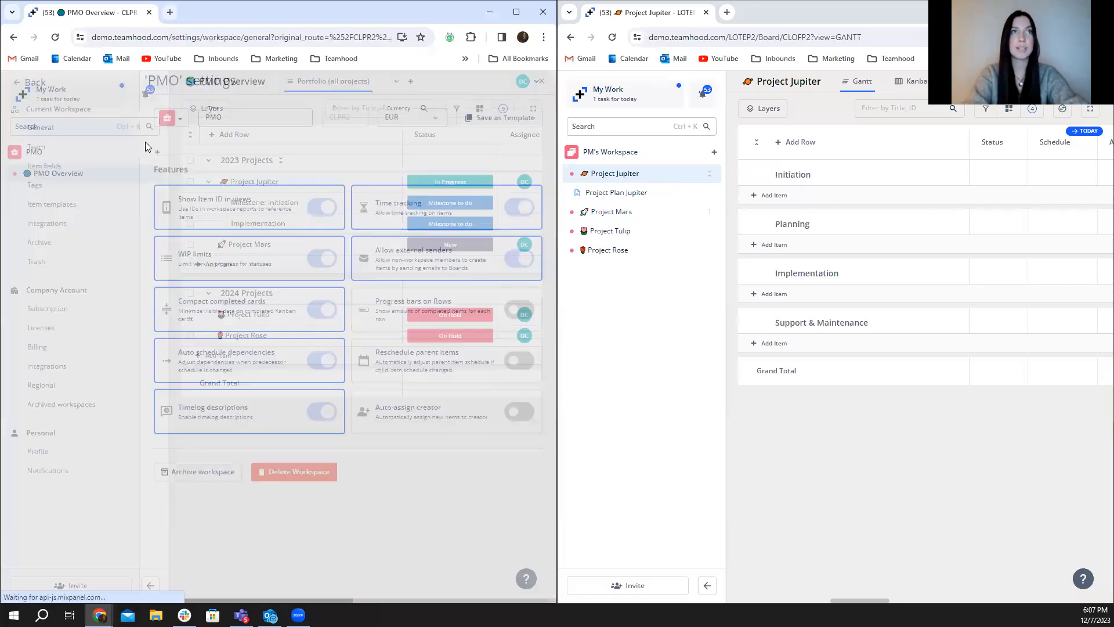
pyautogui.click(56, 175)
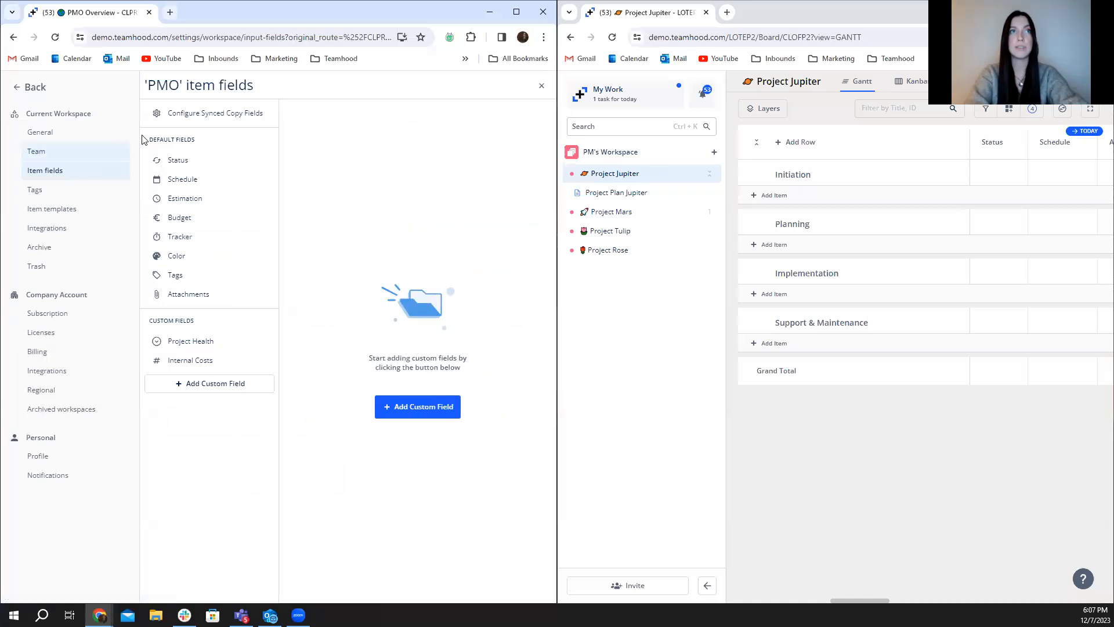
pyautogui.click(175, 118)
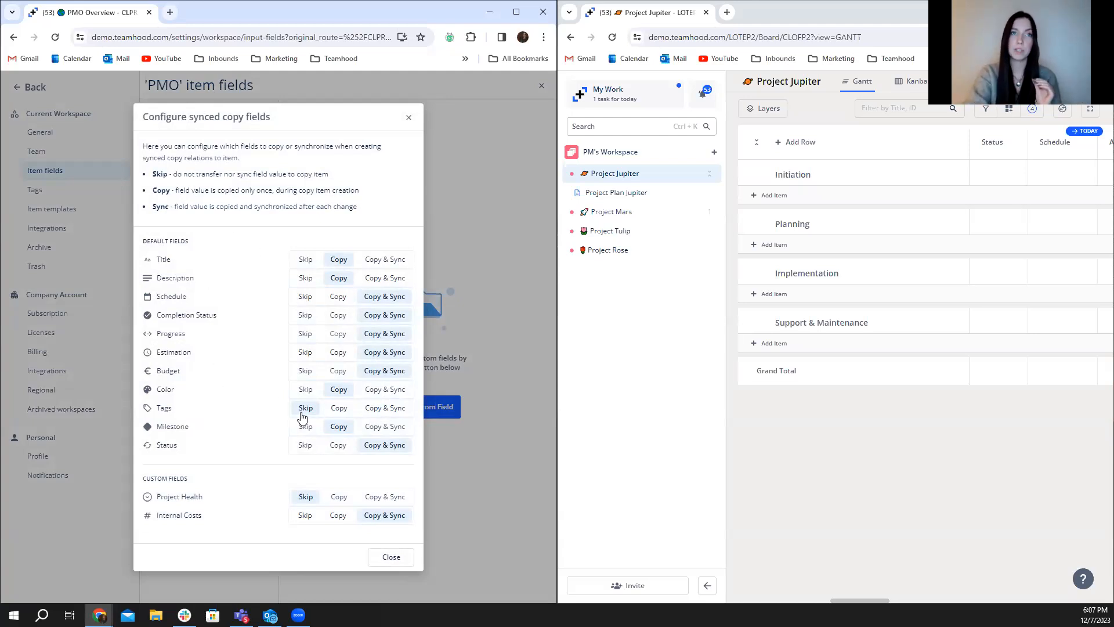
pyautogui.click(336, 410)
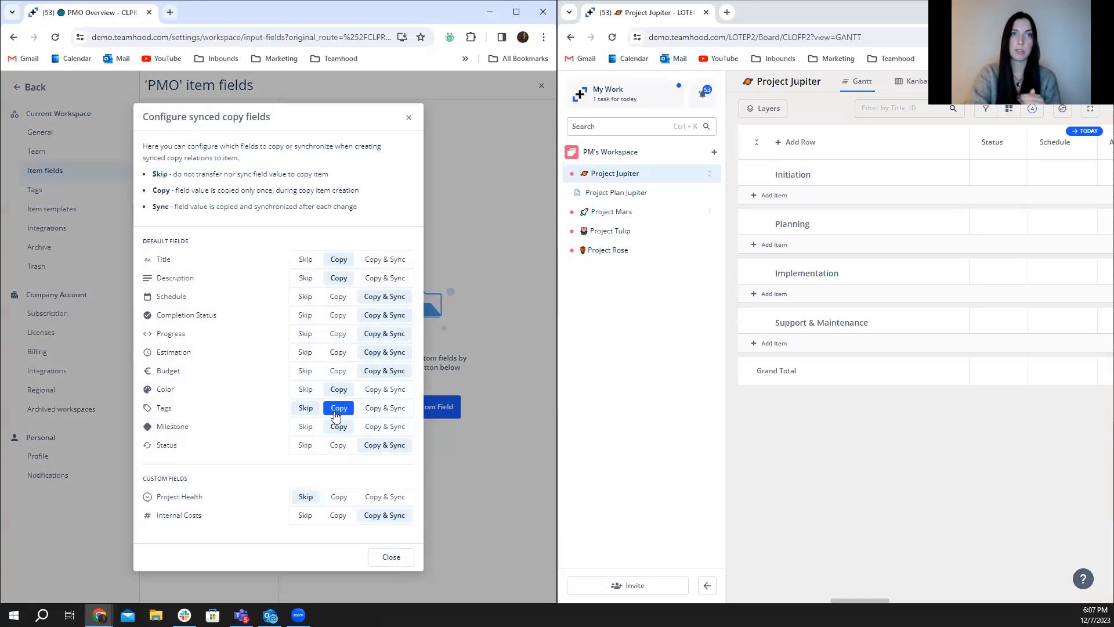
pyautogui.click(373, 410)
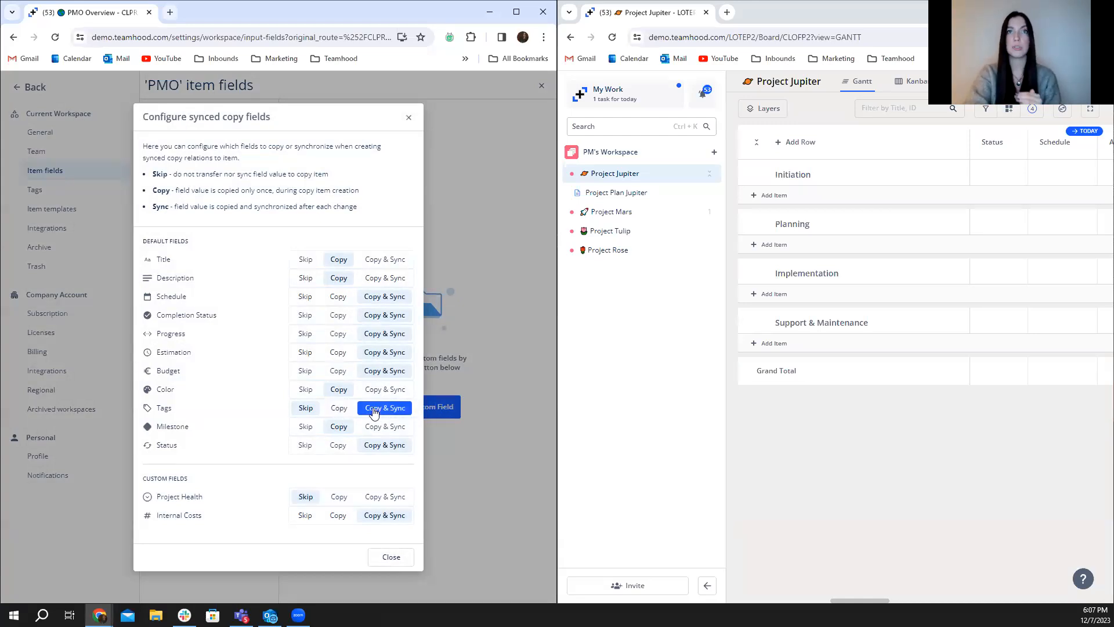
# Compare the synced copy field configuration of PM's Workspace with PMO's, and return both windows to their boards
pyautogui.click(698, 154)
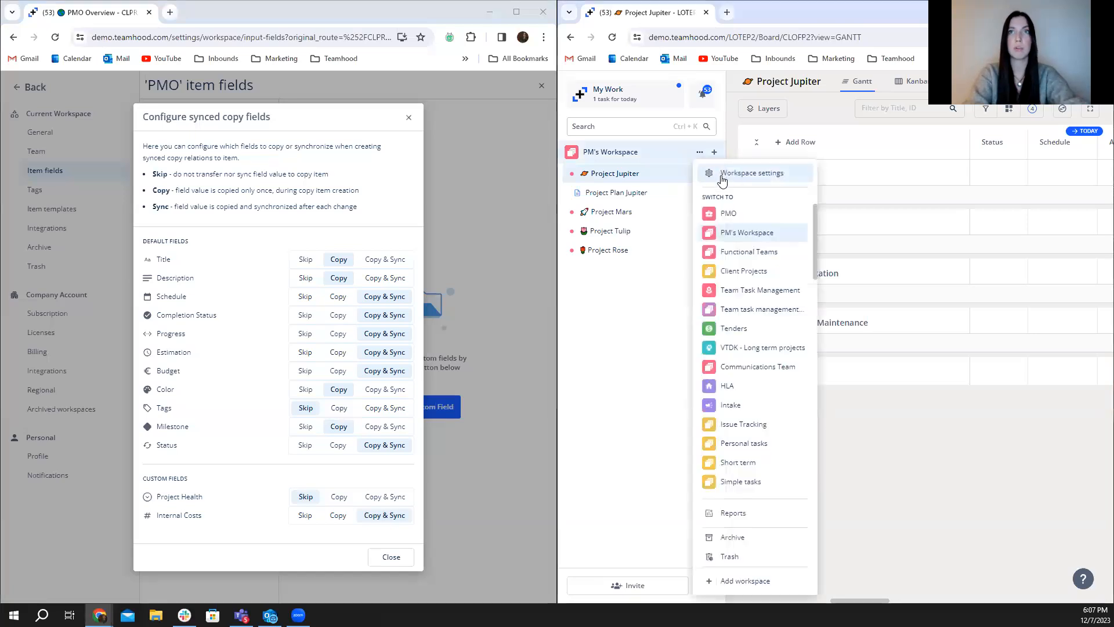
pyautogui.click(743, 173)
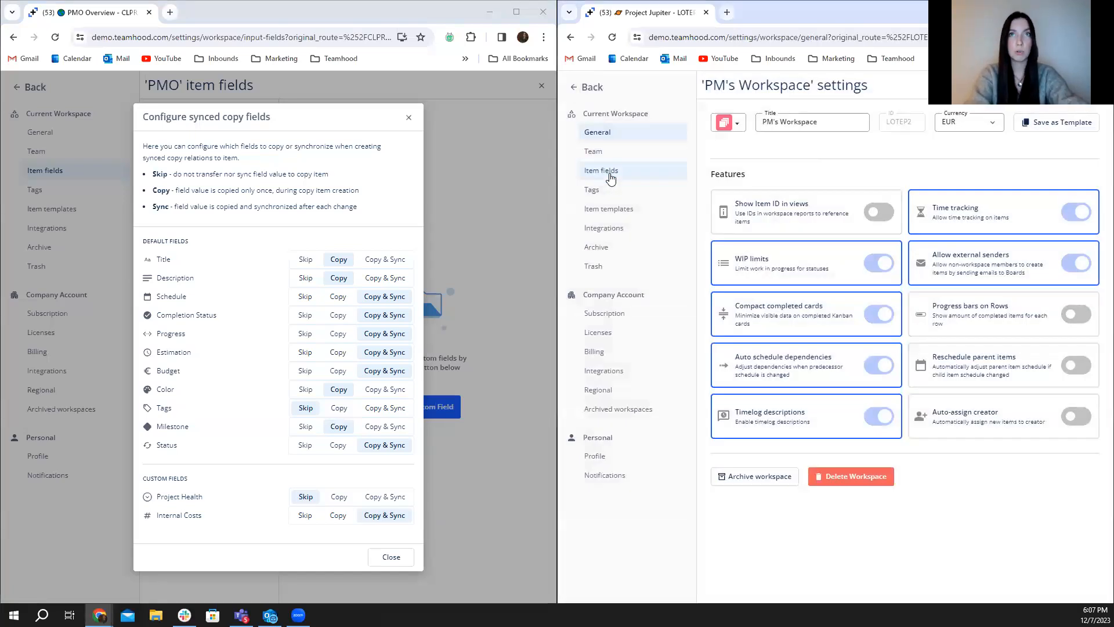
pyautogui.click(611, 177)
pyautogui.click(743, 114)
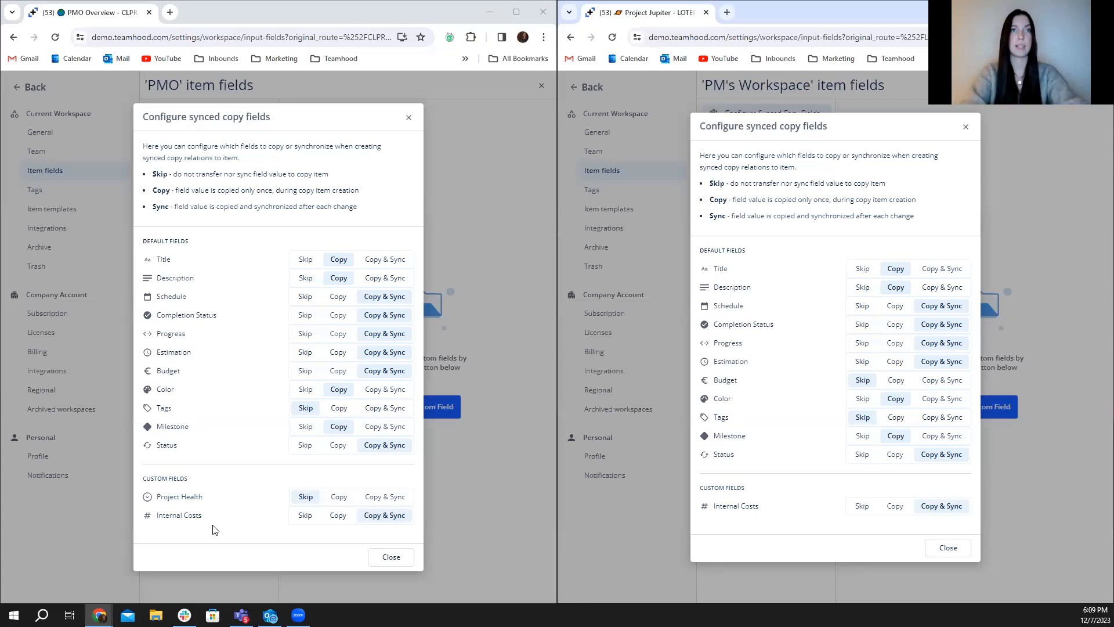
pyautogui.click(408, 119)
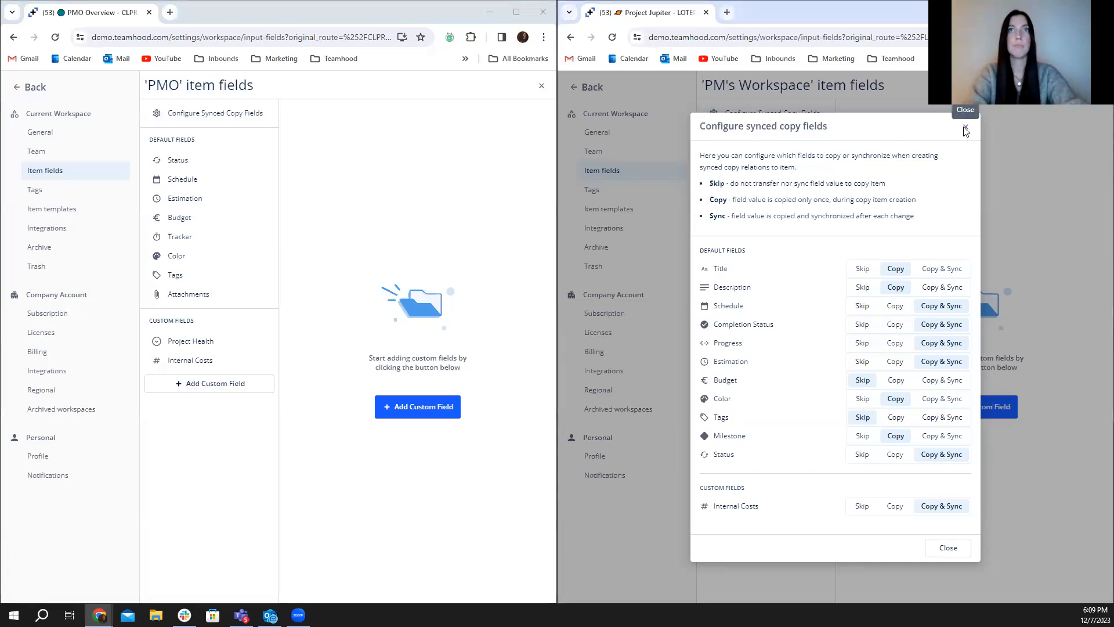
pyautogui.click(965, 128)
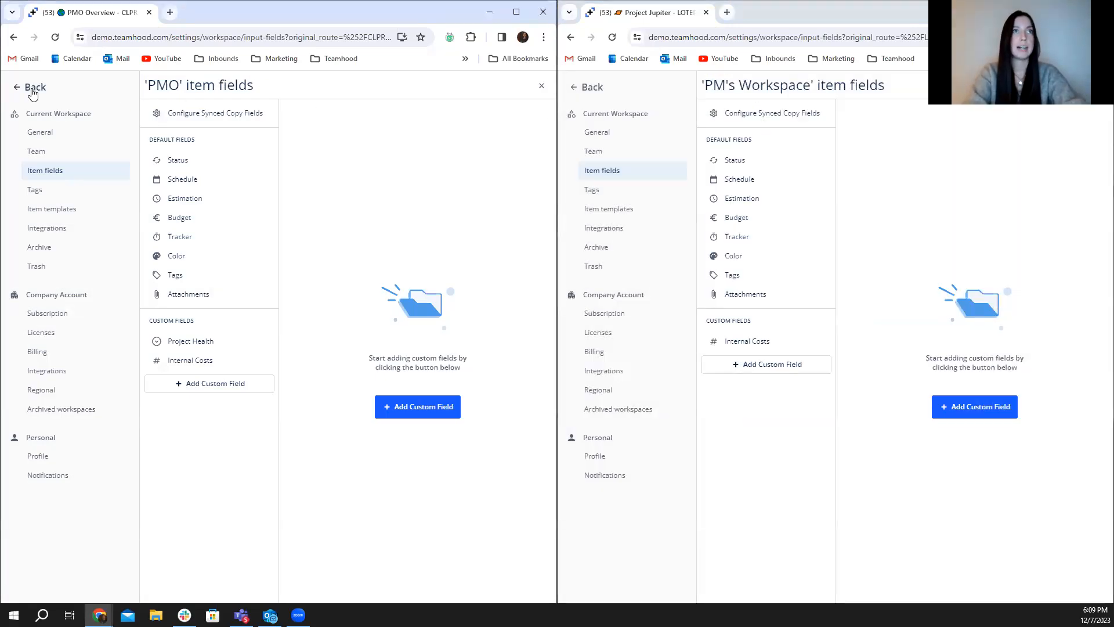
pyautogui.click(33, 89)
pyautogui.click(578, 91)
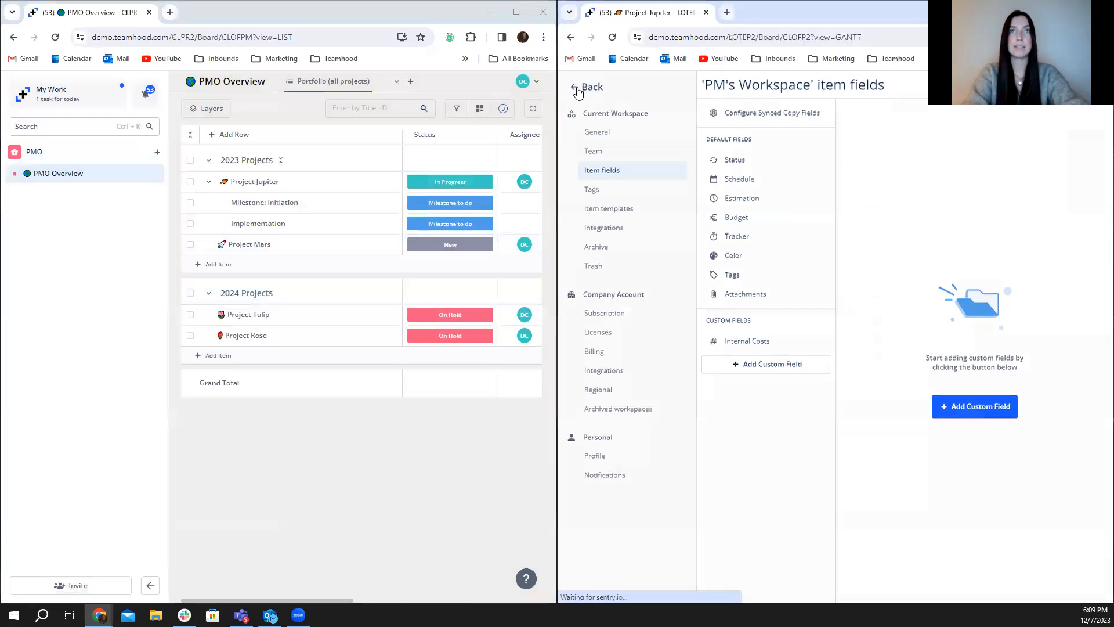
# Create a synced copy of "Milestone: initiation" in the Initiation row of Project Jupiter in PM's Workspace
pyautogui.click(257, 204)
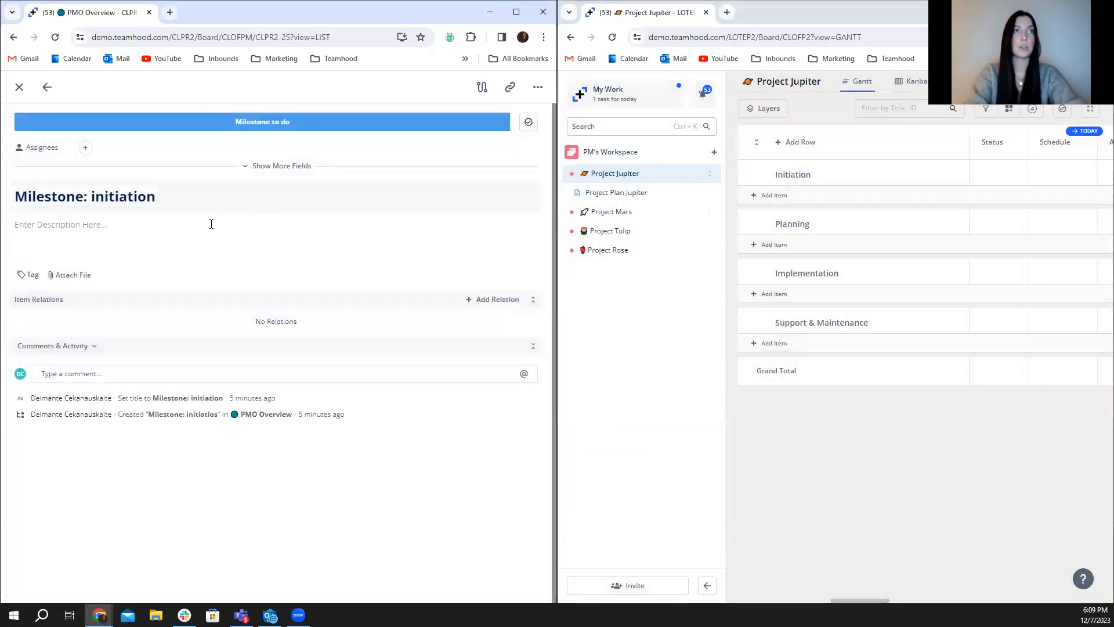
pyautogui.click(480, 300)
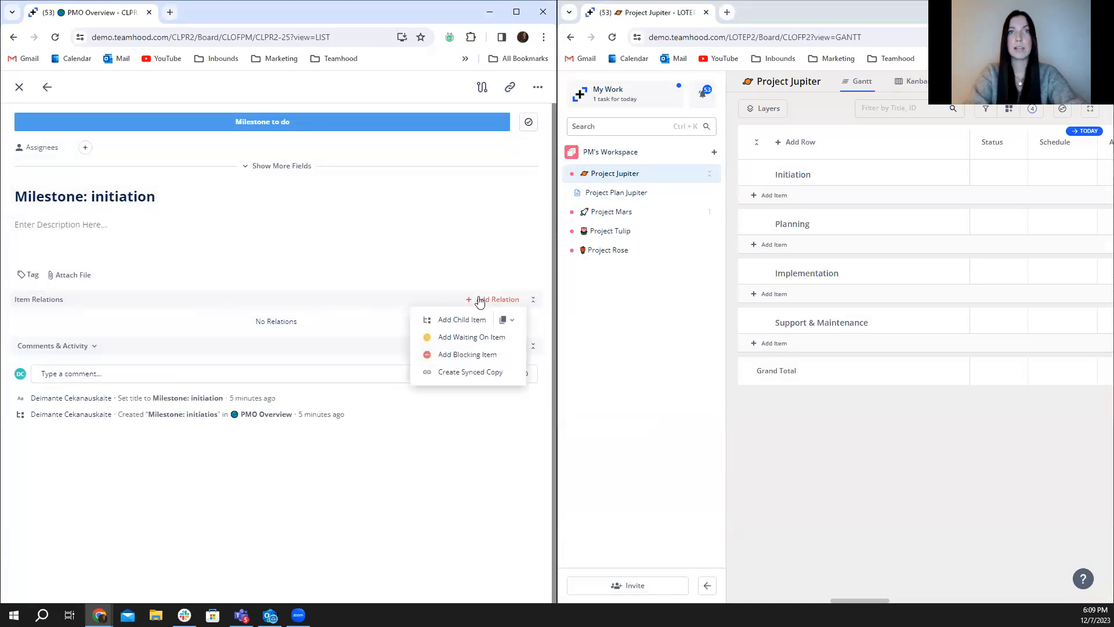
pyautogui.click(442, 377)
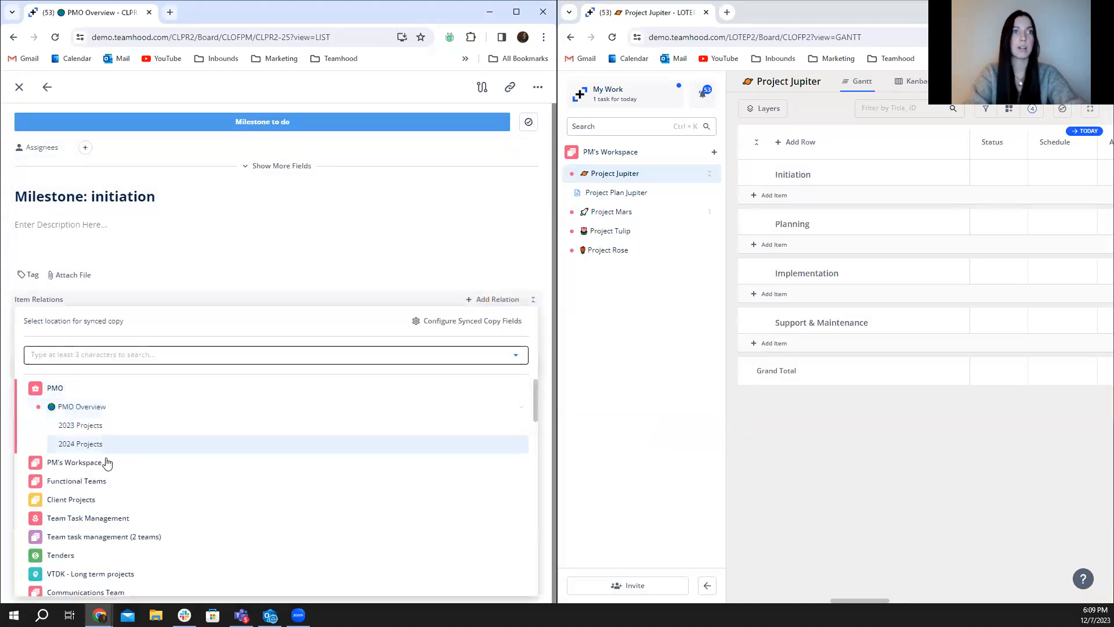
pyautogui.click(107, 462)
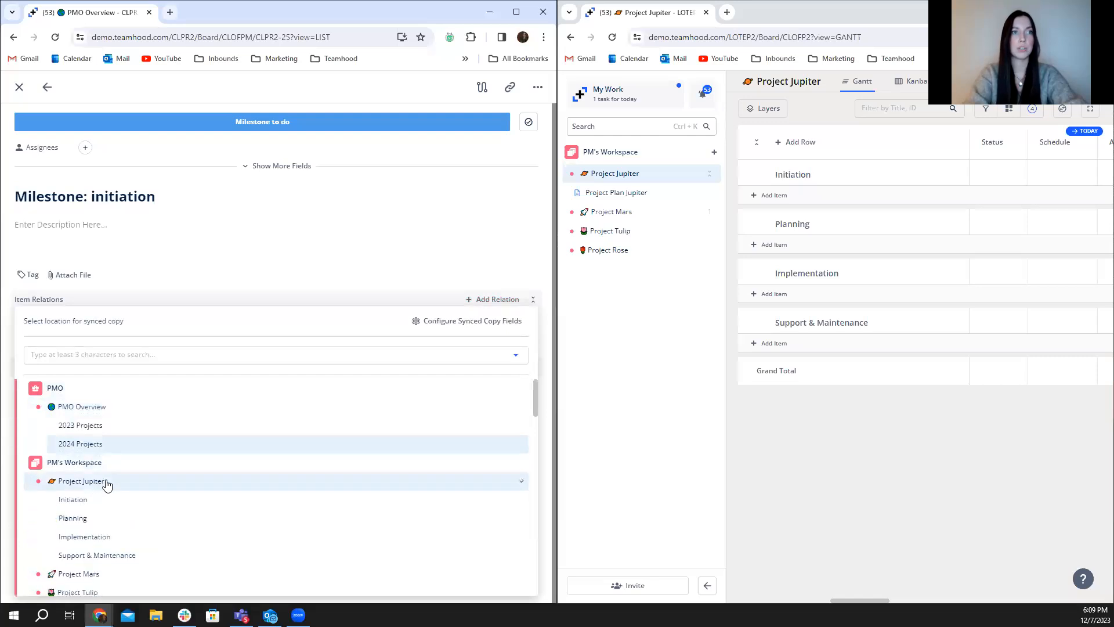
pyautogui.click(74, 500)
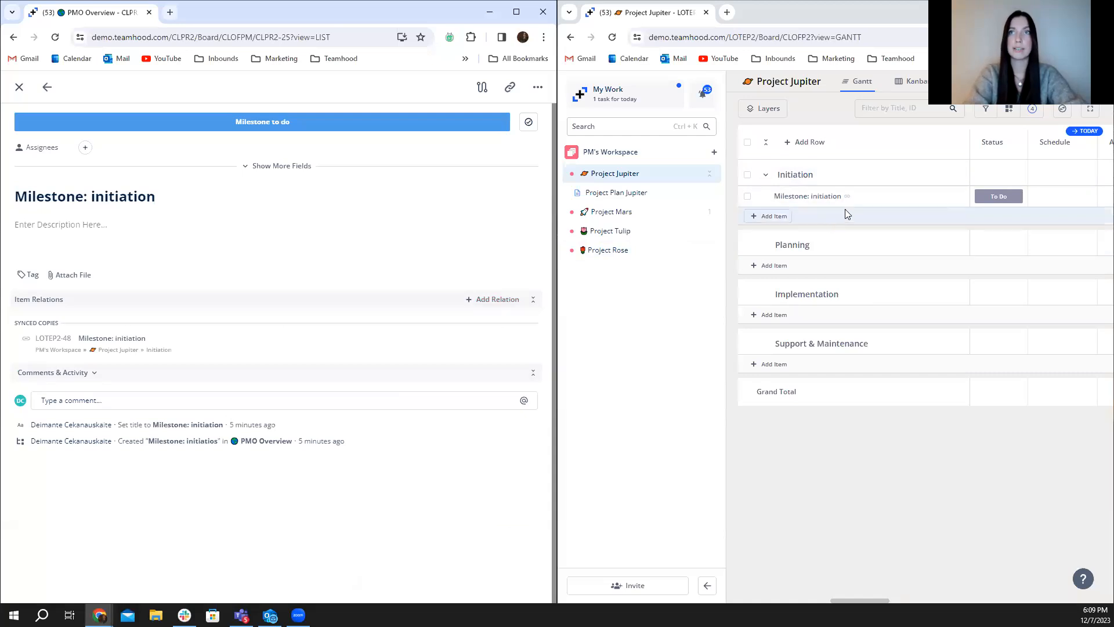
pyautogui.moveTo(852, 198)
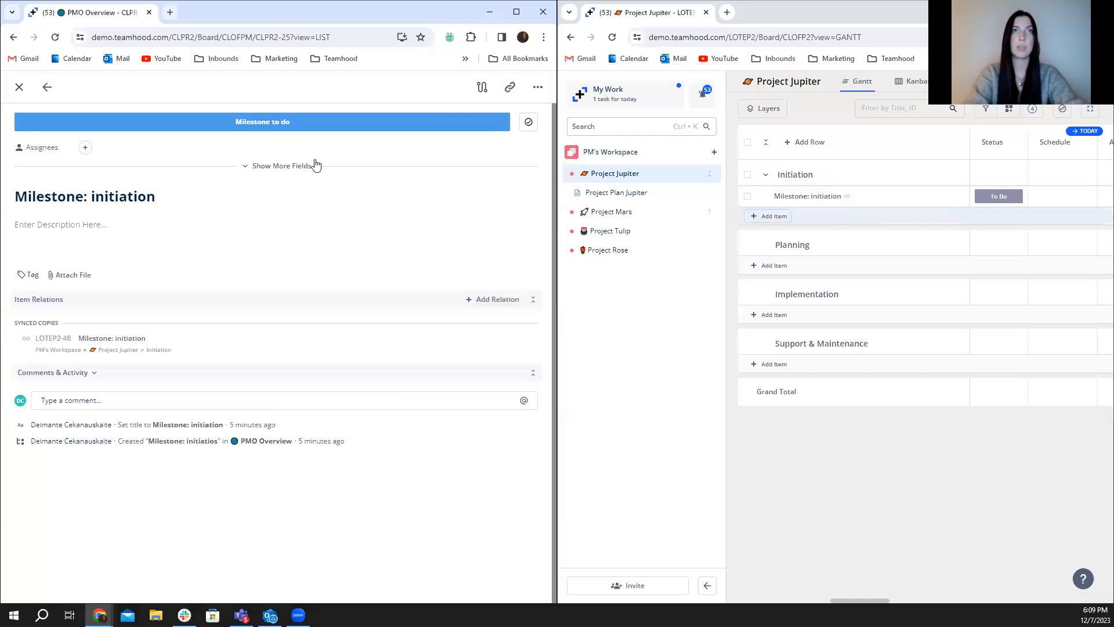
pyautogui.click(19, 87)
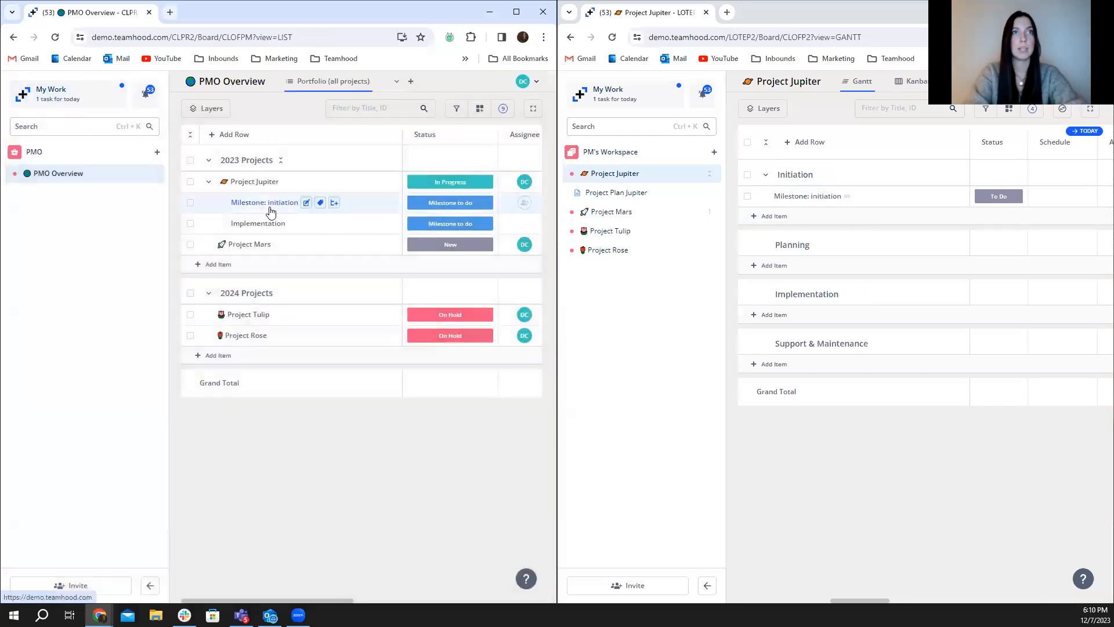
# Create a synced copy of the "Implementation" milestone in the Implementation row of Project Jupiter in PM's Workspace
pyautogui.click(269, 223)
pyautogui.click(487, 301)
pyautogui.click(444, 373)
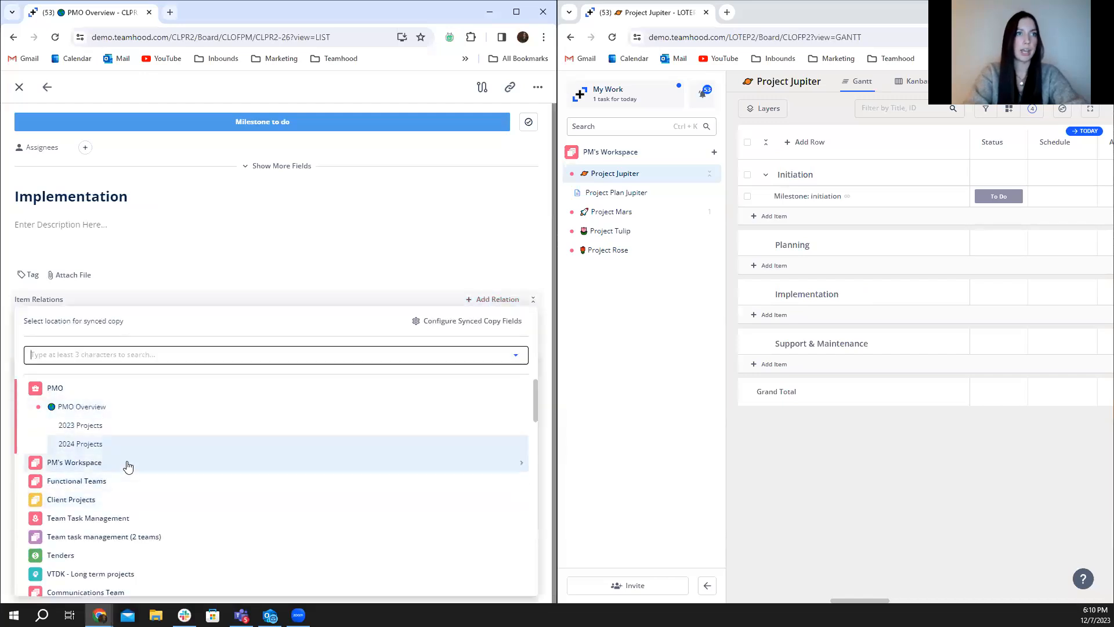
pyautogui.click(117, 484)
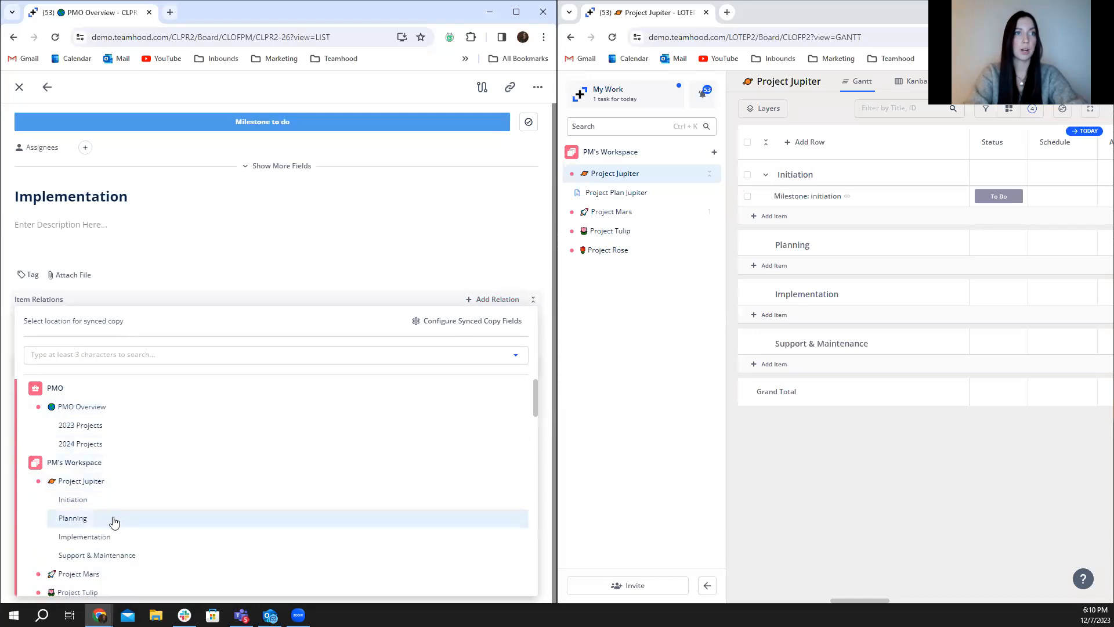
pyautogui.click(110, 542)
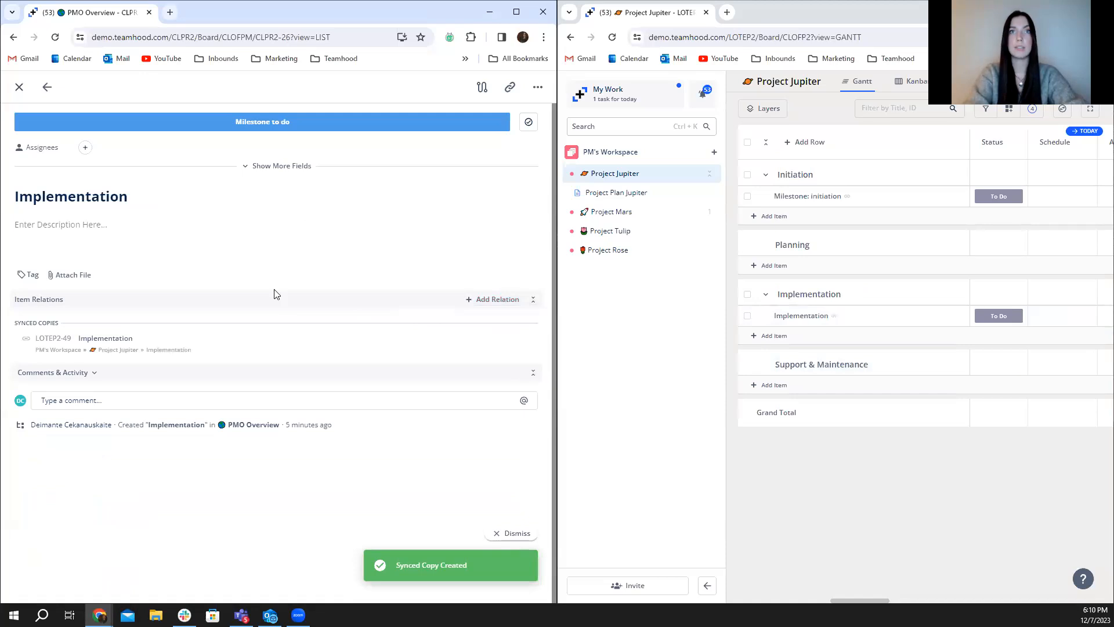
pyautogui.click(19, 88)
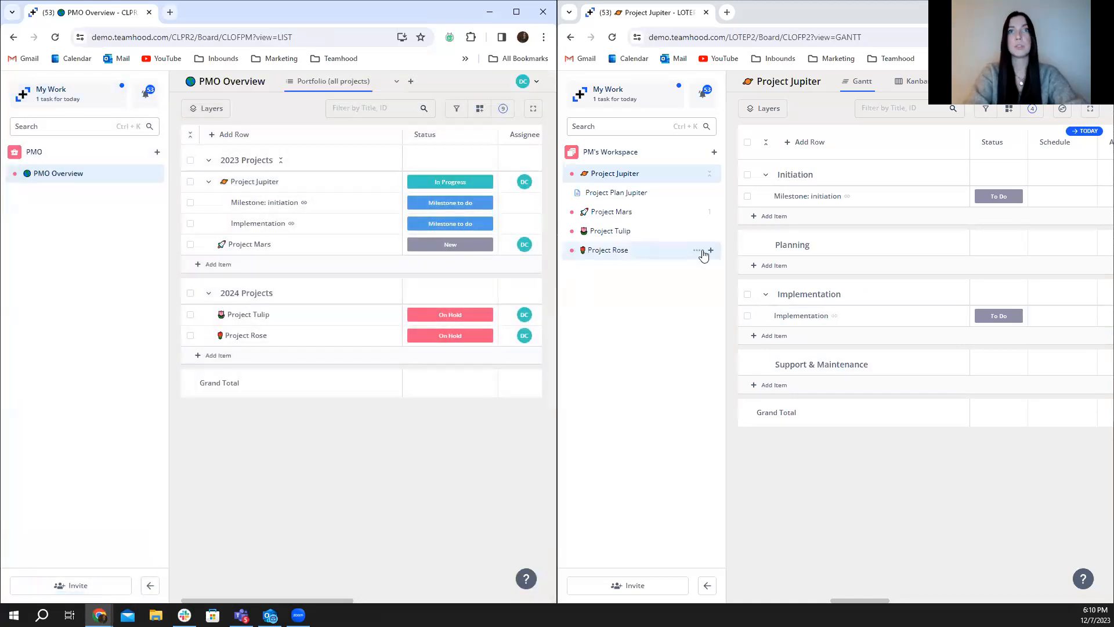
# Mark the synced copy "Milestone: initiation" on the Project Jupiter board as completed, and look over the PMO Overview columns
pyautogui.click(802, 201)
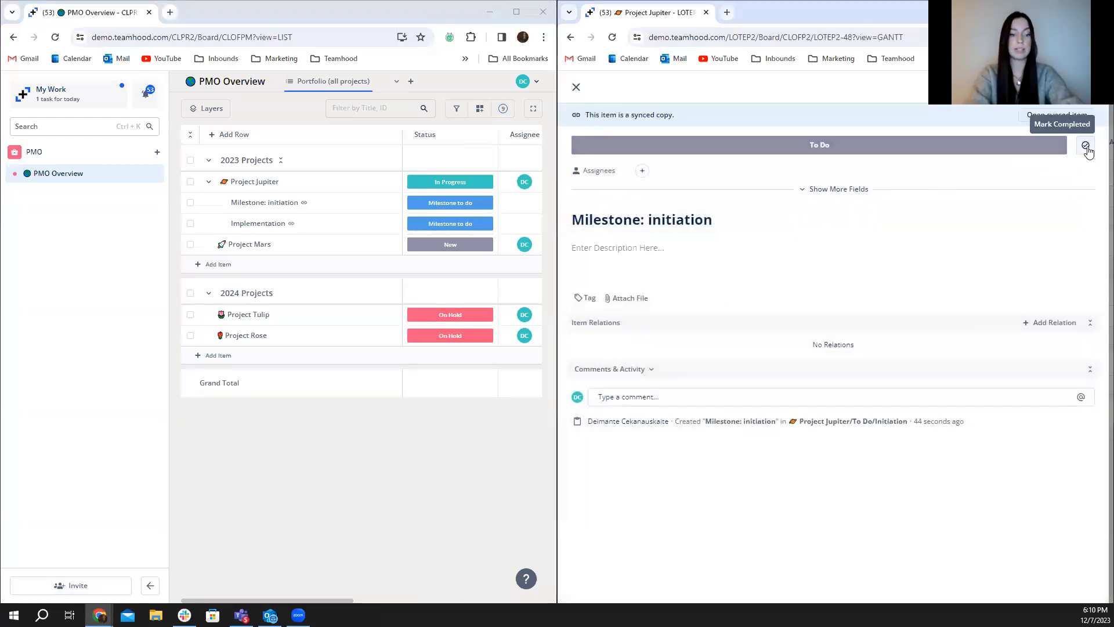
pyautogui.click(1087, 147)
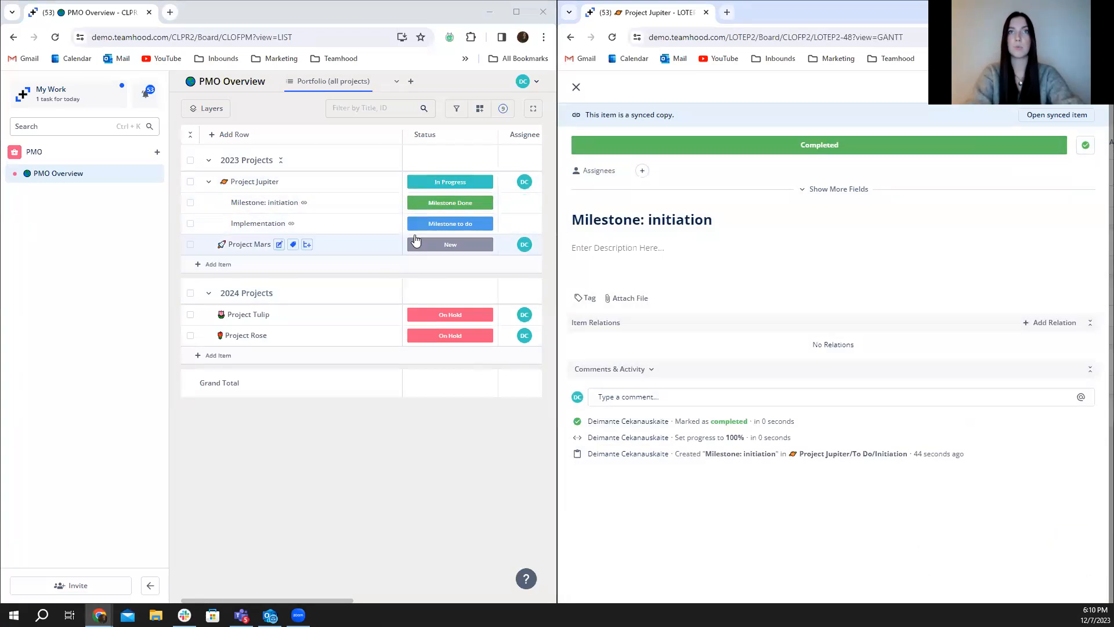
pyautogui.click(576, 87)
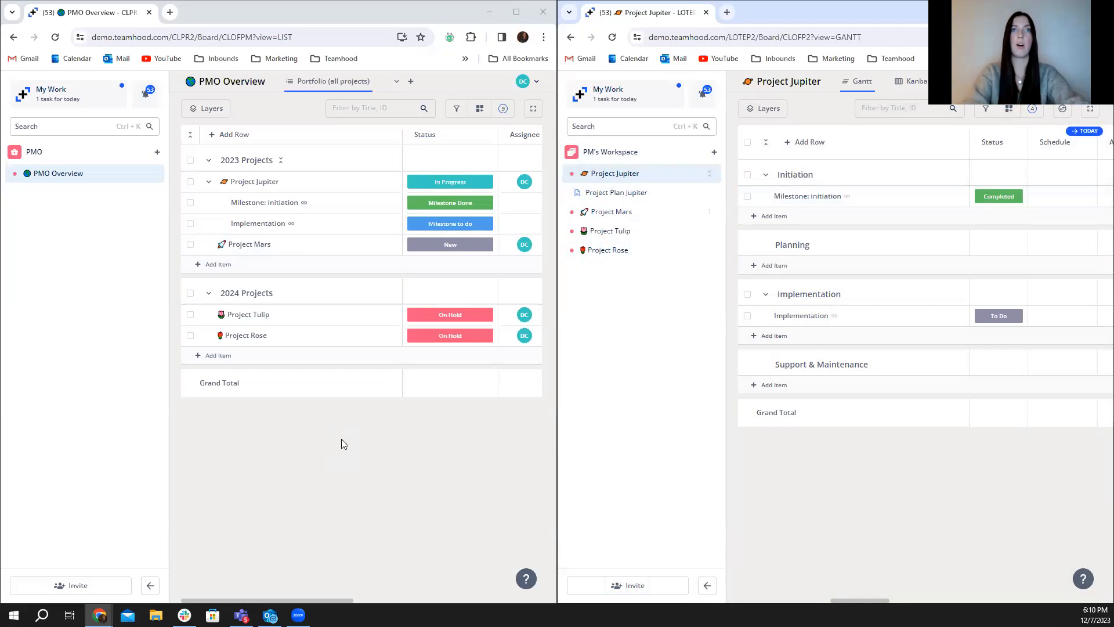
pyautogui.hscroll(3, 325, 445)
pyautogui.hscroll(-3, 407, 448)
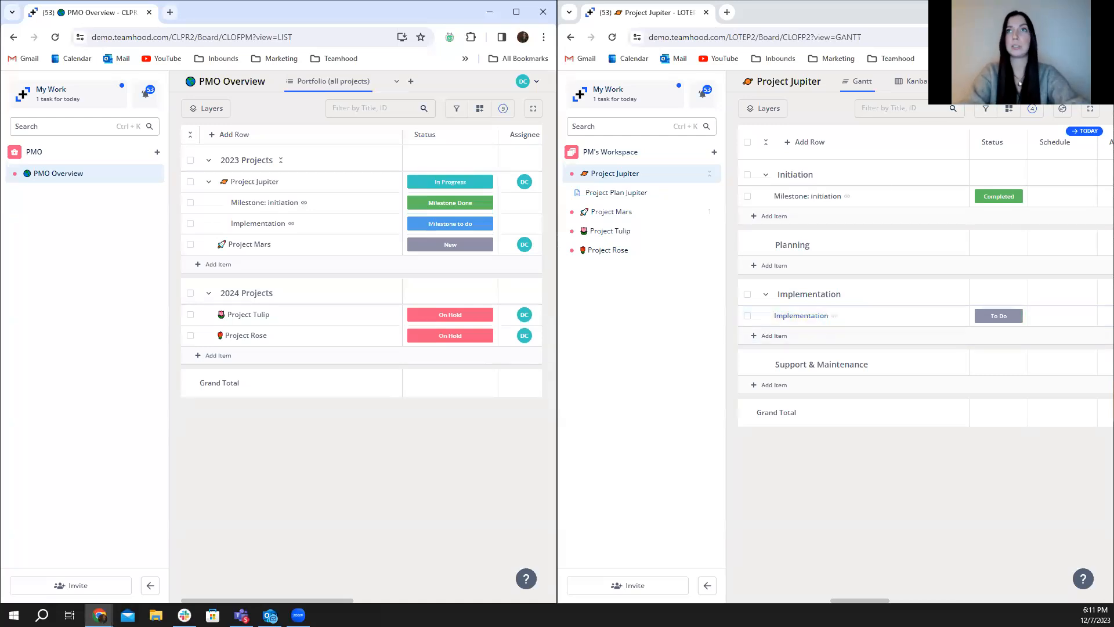
# Maximize the Project Jupiter window and add child items "Task 1" and "Task 2" under the Implementation milestone
pyautogui.click(1074, 12)
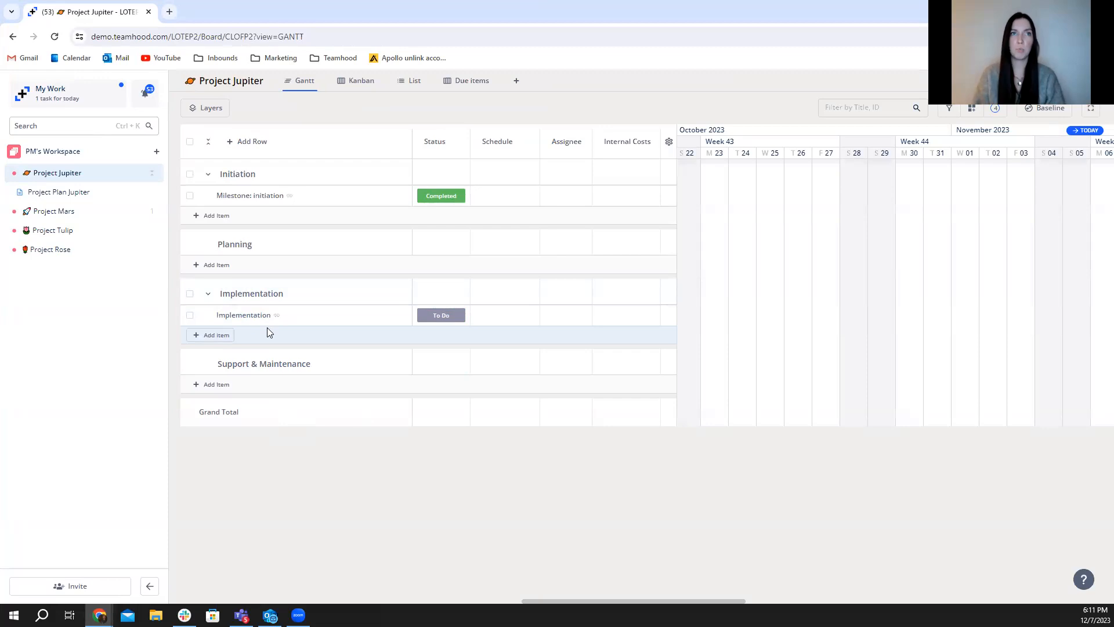
pyautogui.moveTo(293, 318)
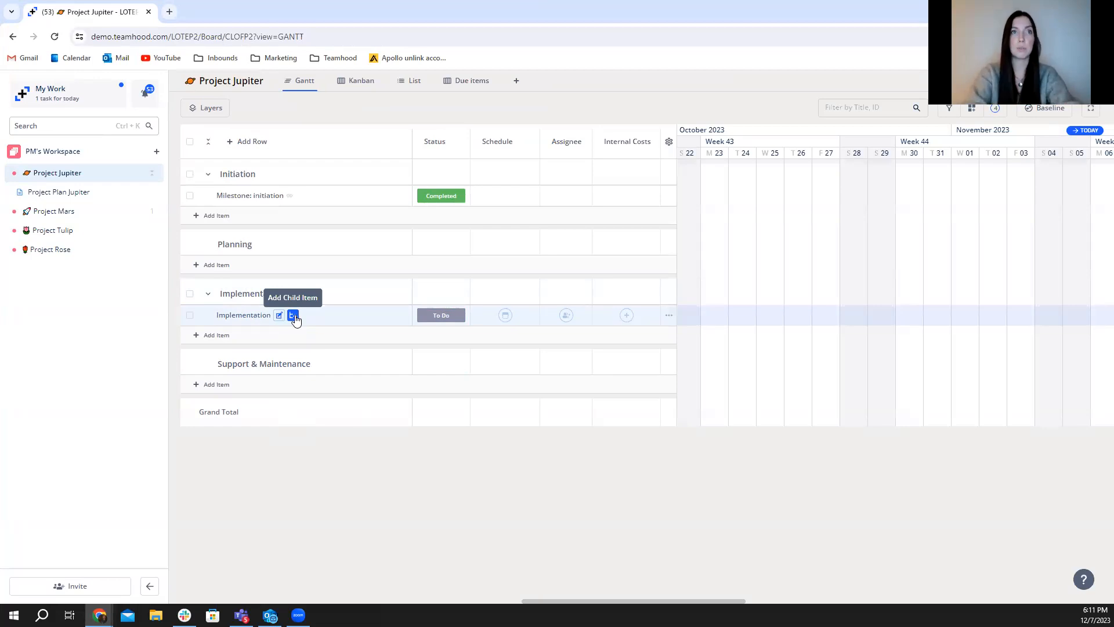
pyautogui.click(294, 317)
pyautogui.write('Task 1')
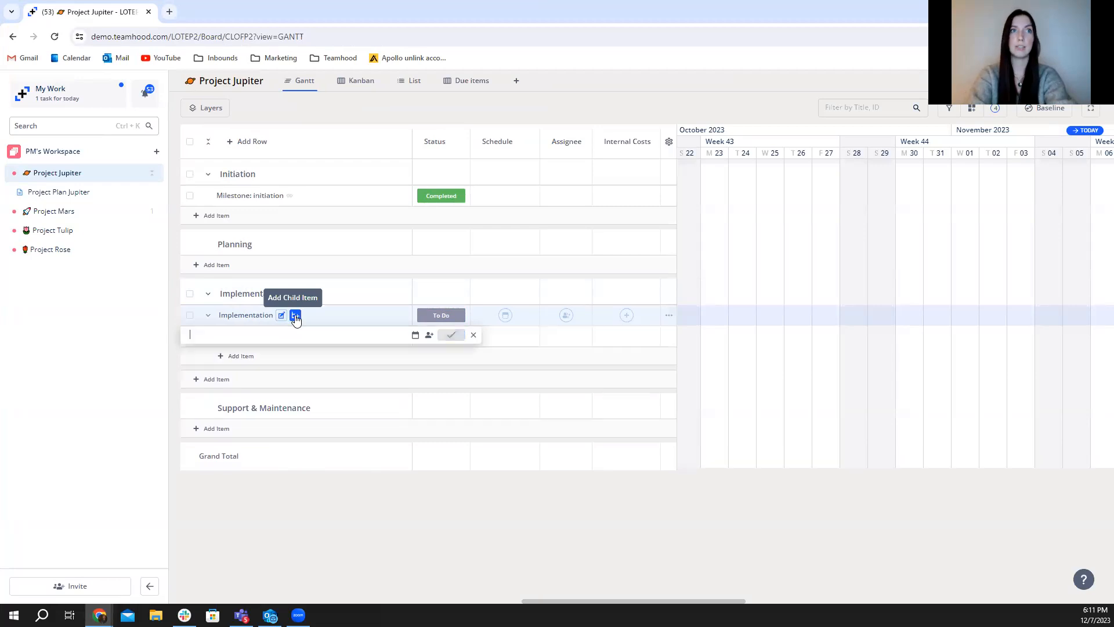
pyautogui.press('Return')
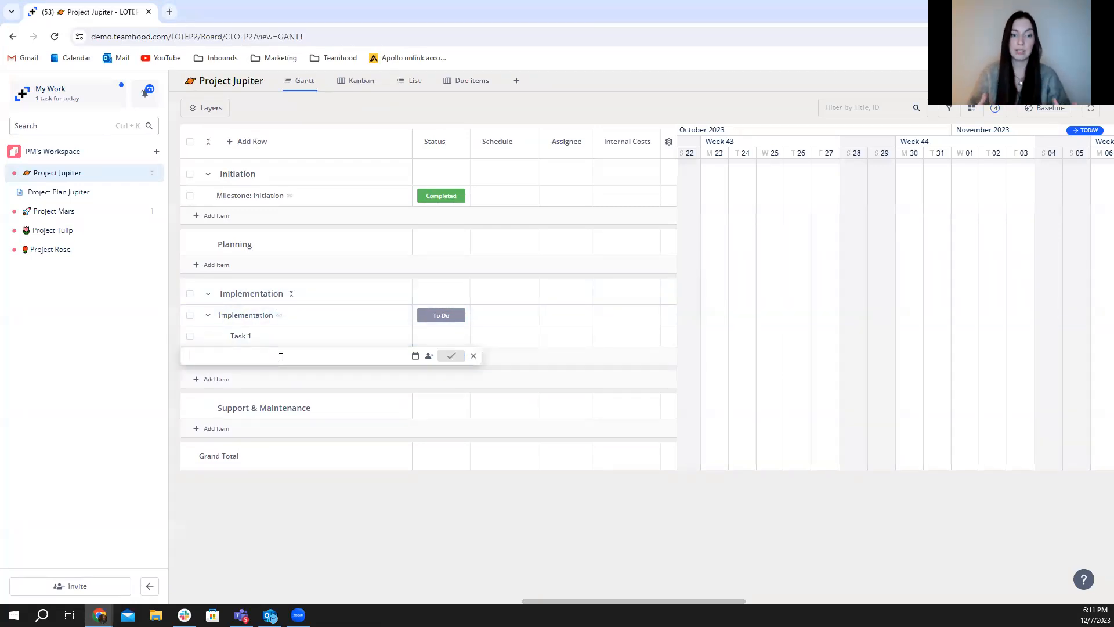
pyautogui.write('Task 2')
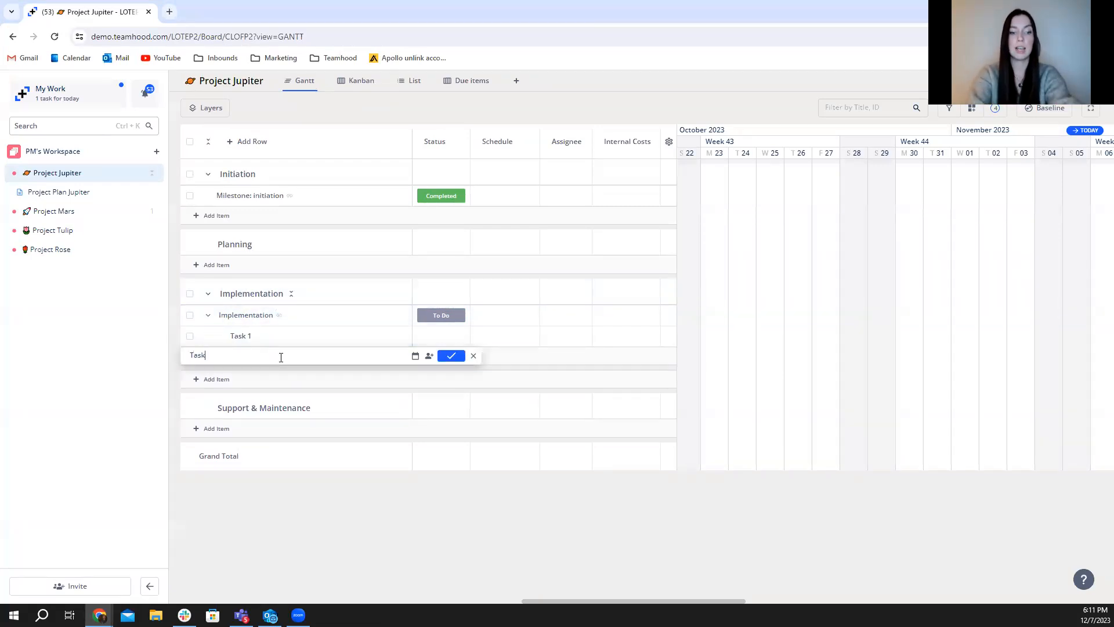
pyautogui.press('Return')
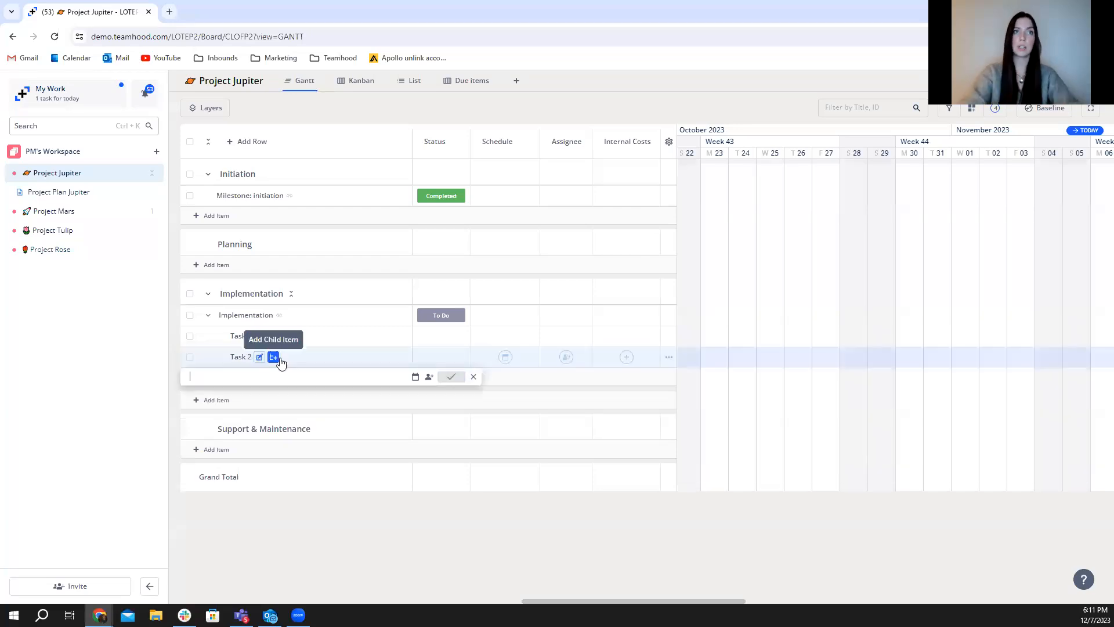
pyautogui.click(299, 539)
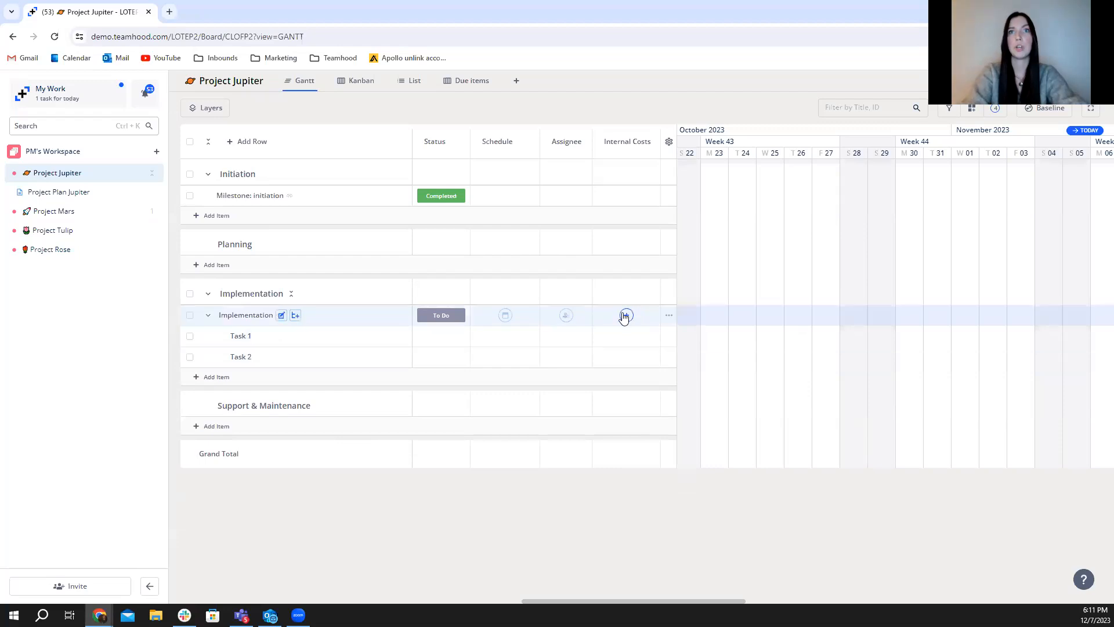
# Set the internal costs of Task 1 to 1000 and of Task 2 to 2500
pyautogui.click(626, 357)
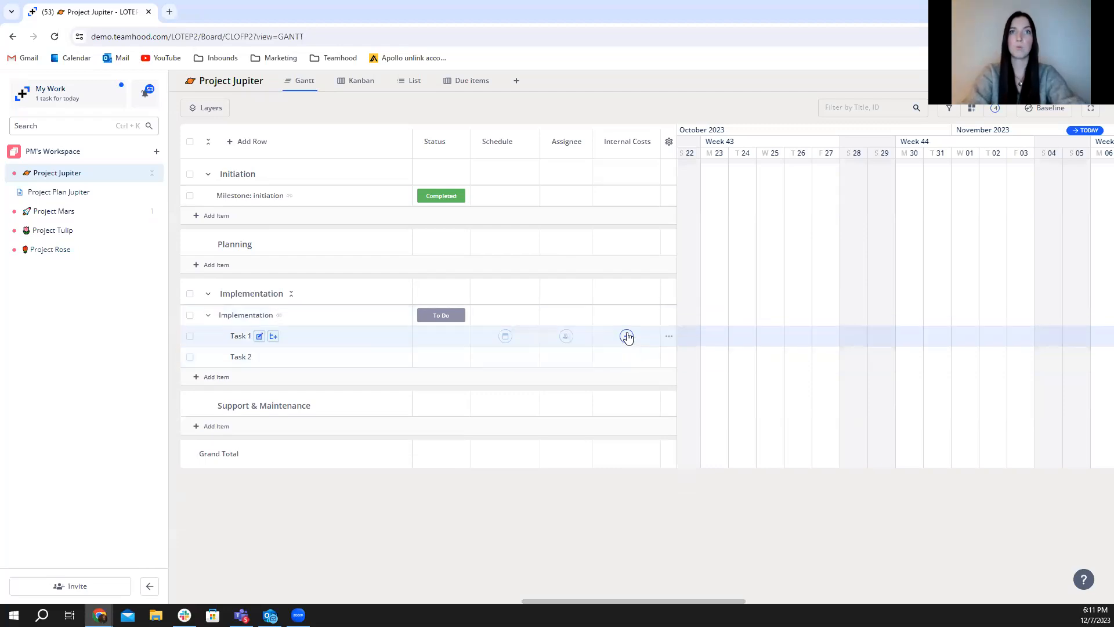
pyautogui.write('1 00')
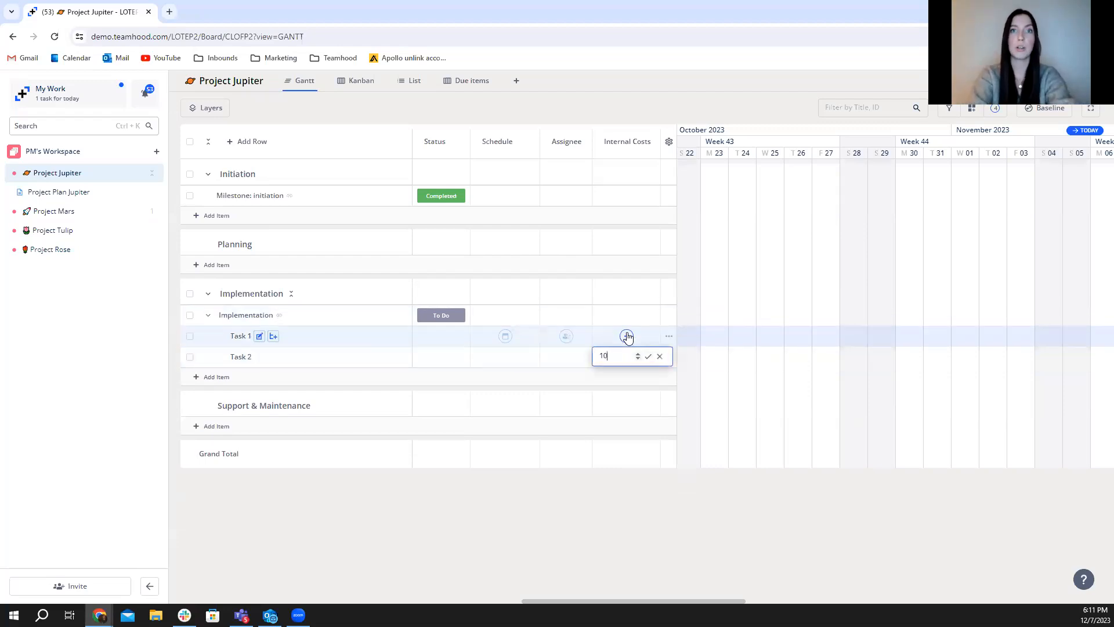
pyautogui.write('0')
pyautogui.press('Return')
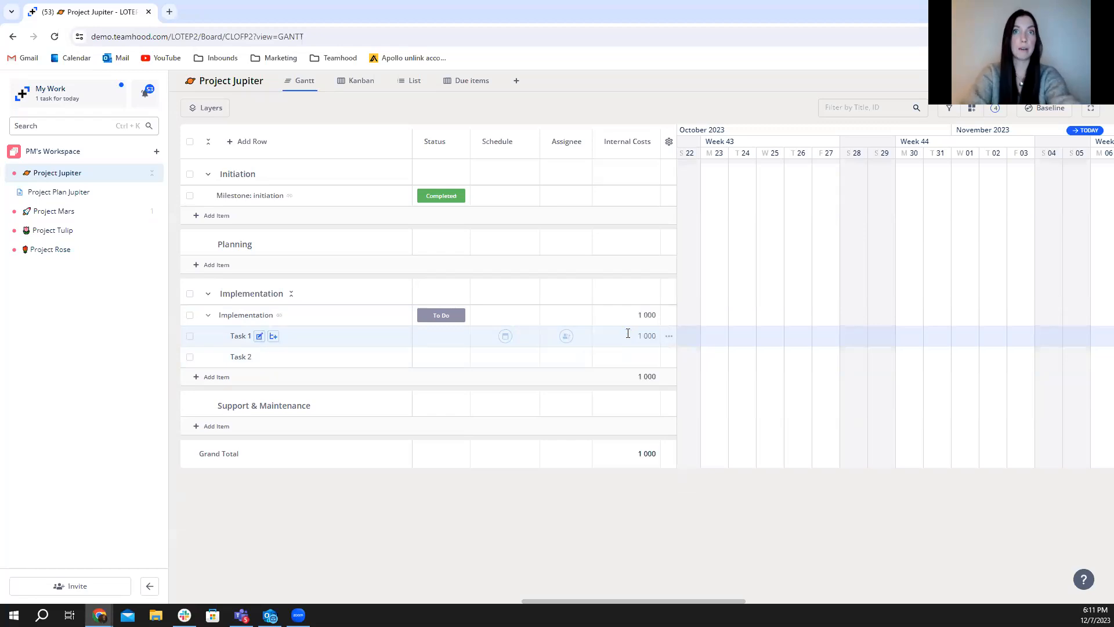
pyautogui.click(626, 358)
pyautogui.write('2500')
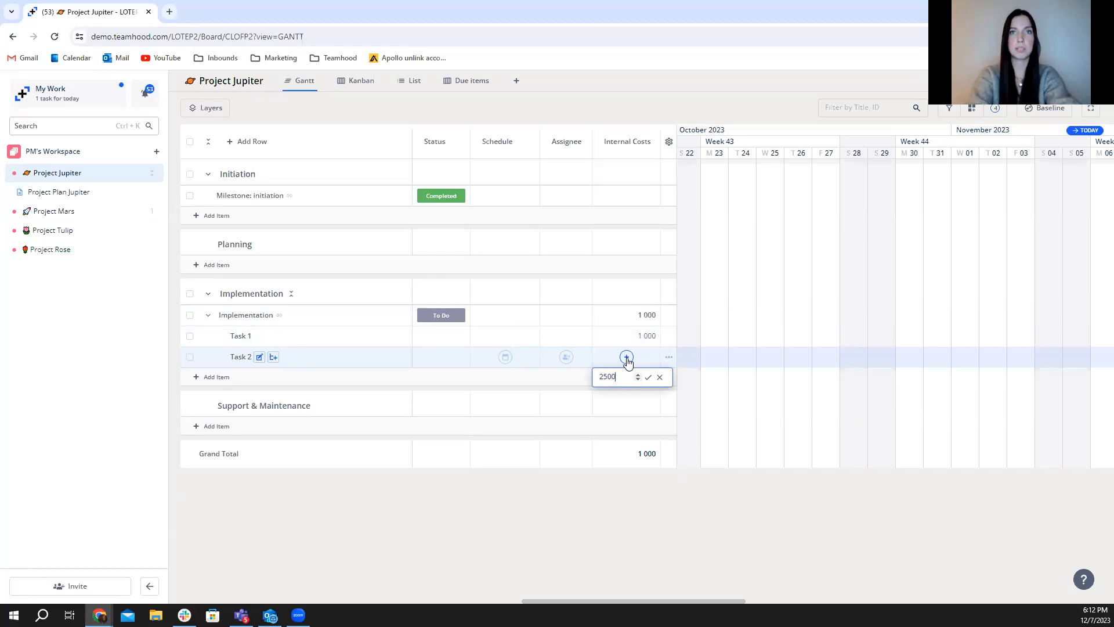
pyautogui.press('Return')
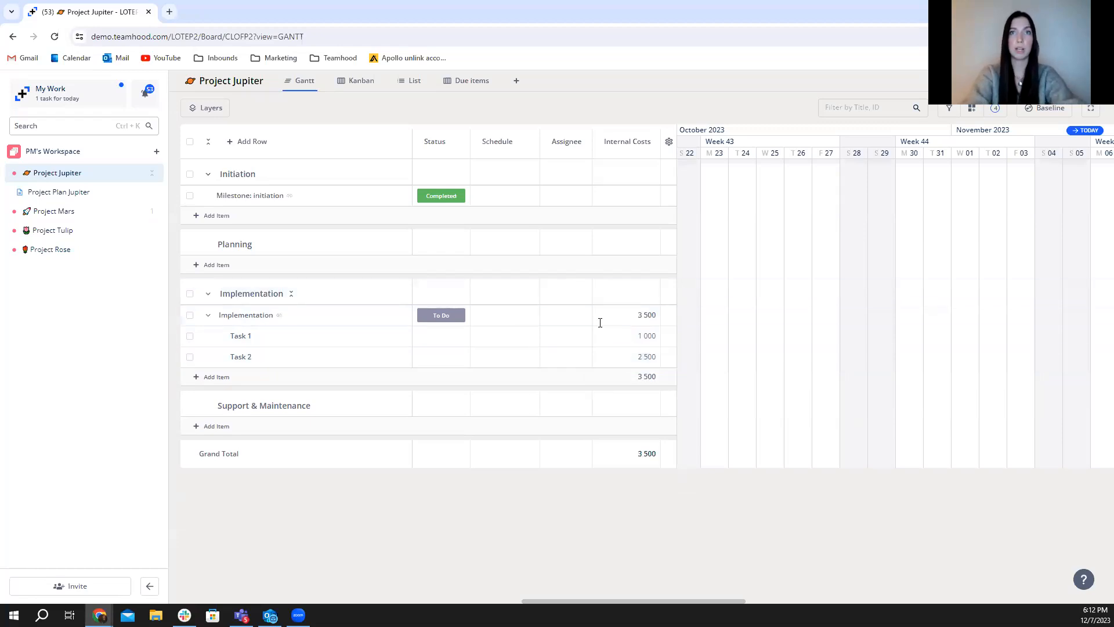
# Enlarge the PMO Overview window to examine Project Jupiter's progress and internal costs, and return it to half the screen
pyautogui.moveTo(620, 311)
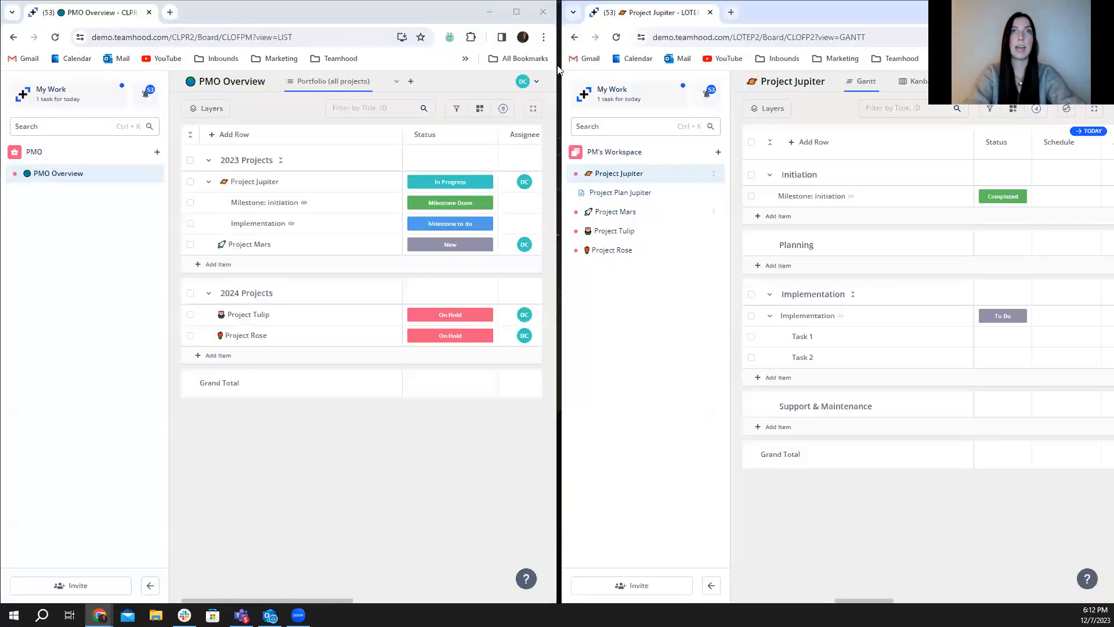
pyautogui.click(516, 11)
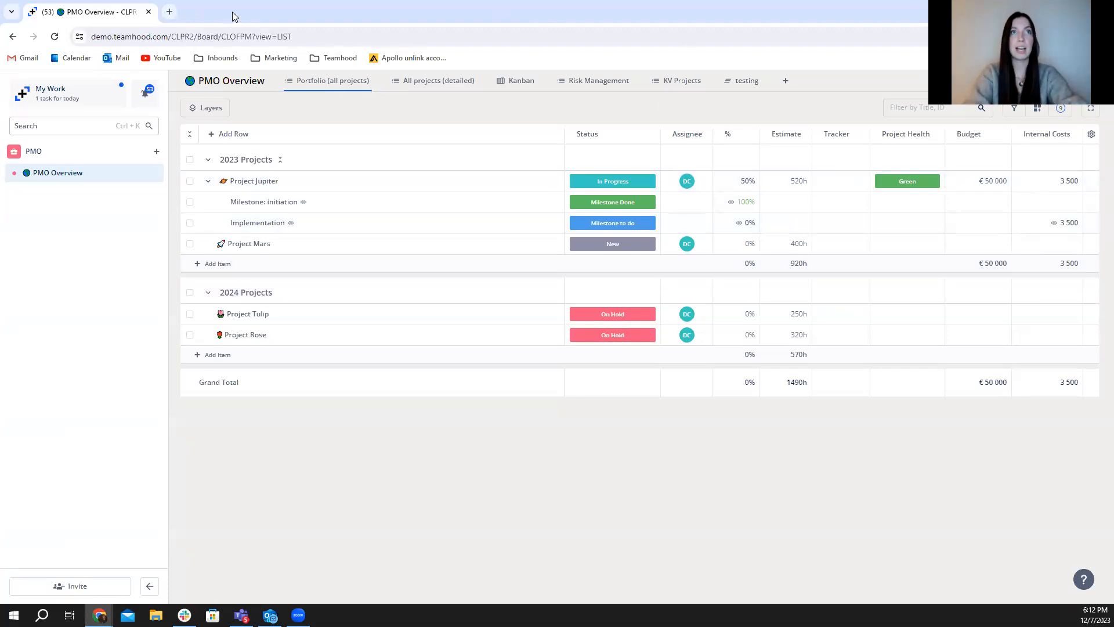
pyautogui.moveTo(242, 18); pyautogui.dragTo(12, 179)
pyautogui.click(651, 129)
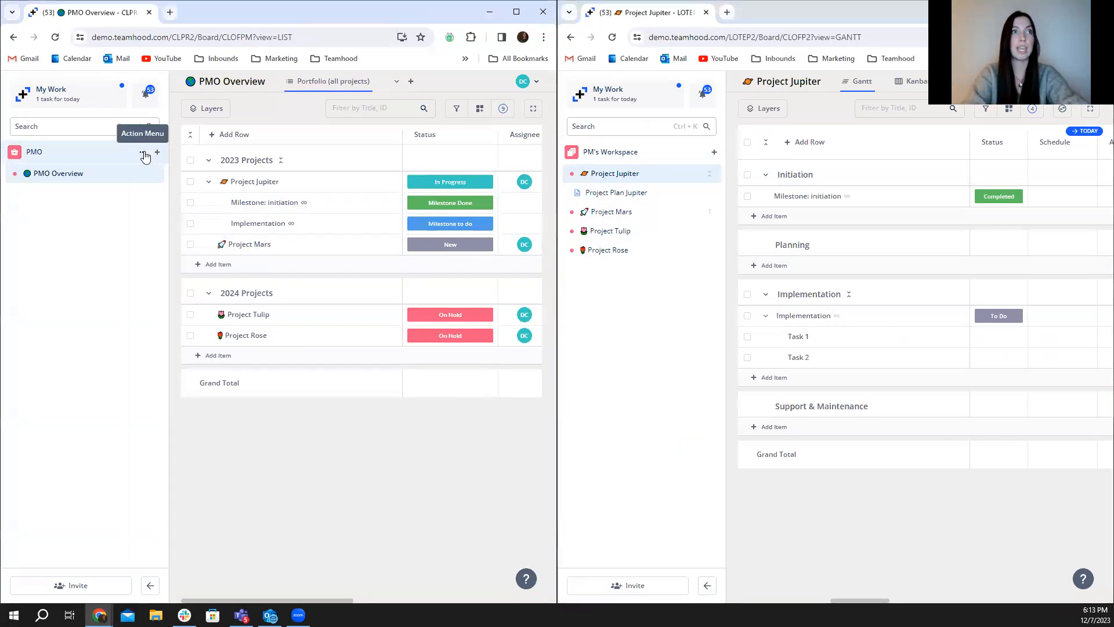
# Switch the PMO window to the Security Team Kanban board in the Functional Teams workspace
pyautogui.click(143, 153)
pyautogui.click(192, 253)
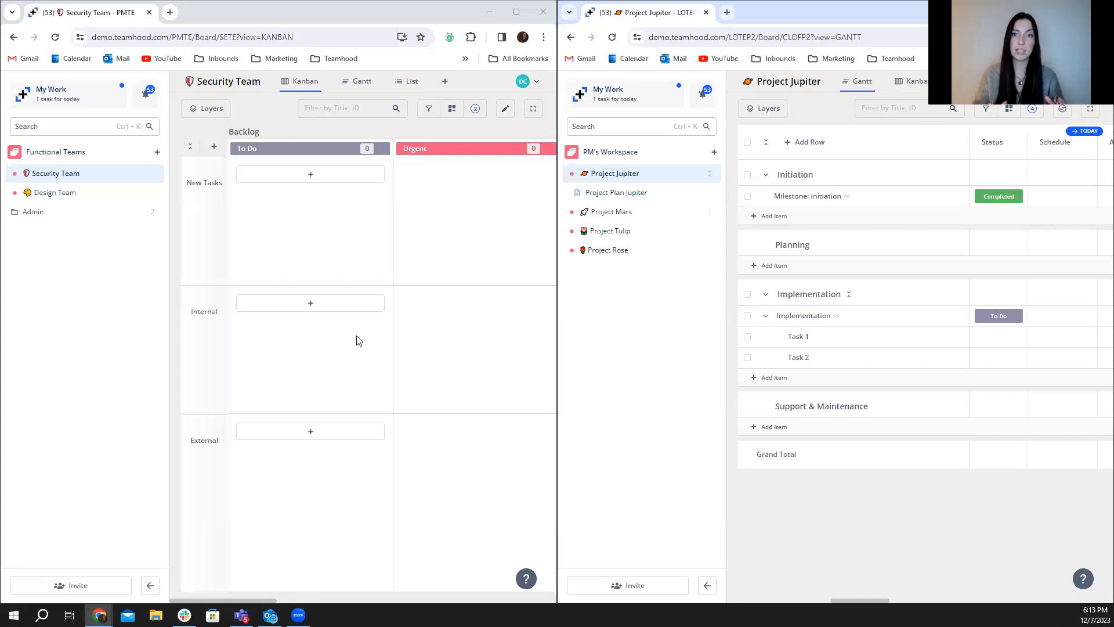
pyautogui.moveTo(432, 331); pyautogui.dragTo(504, 342)
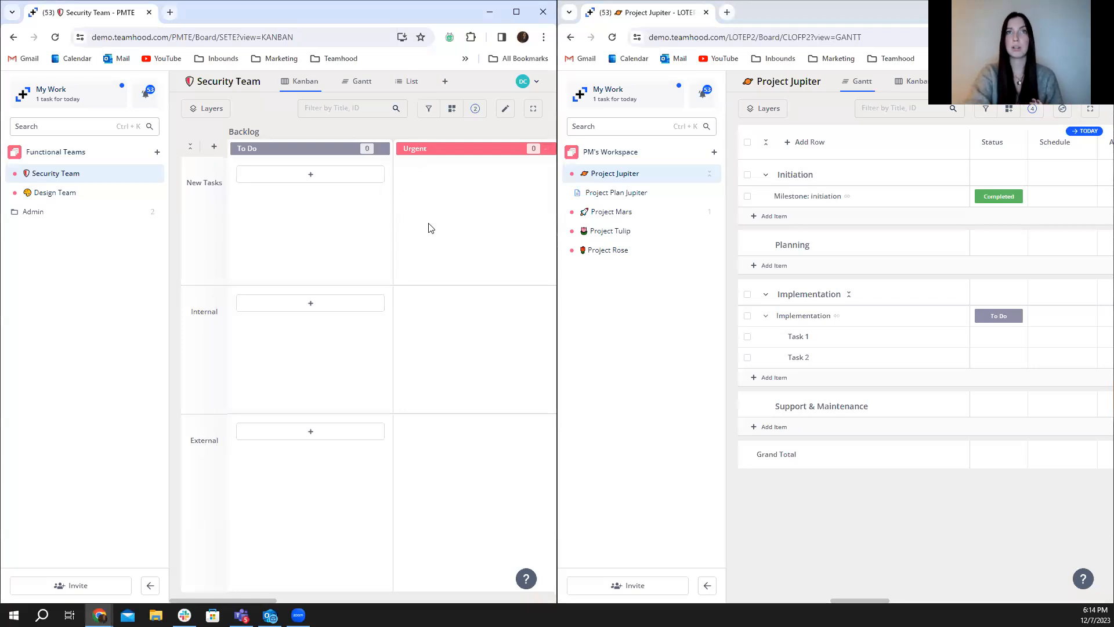
# Create a synced copy of Task 2 from Project Jupiter in the New Tasks row of the Security Team board
pyautogui.click(805, 358)
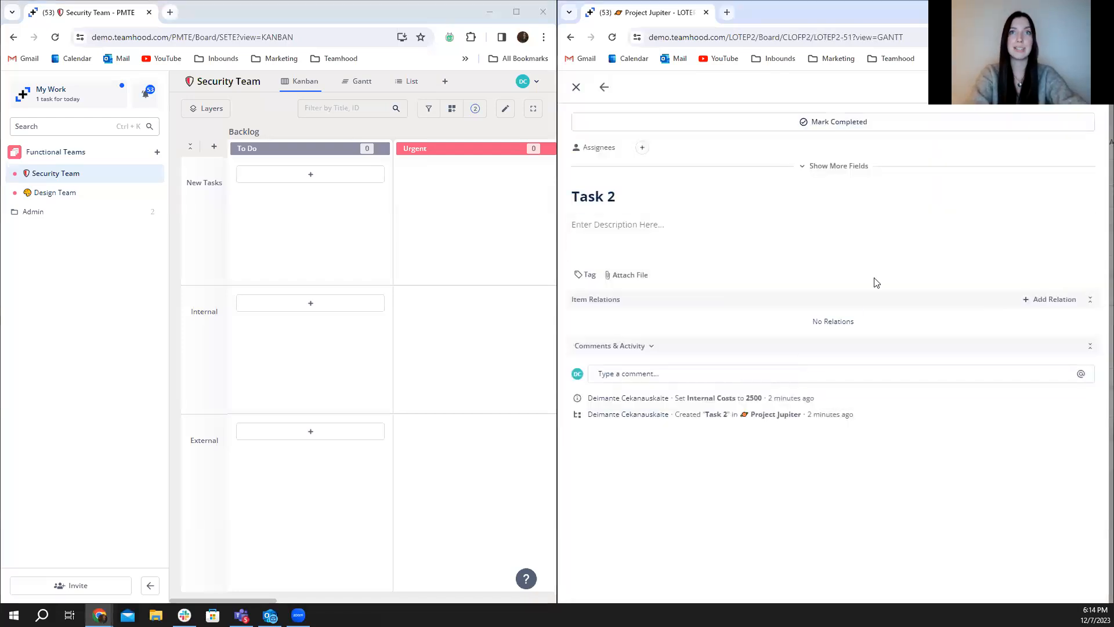
pyautogui.click(1037, 299)
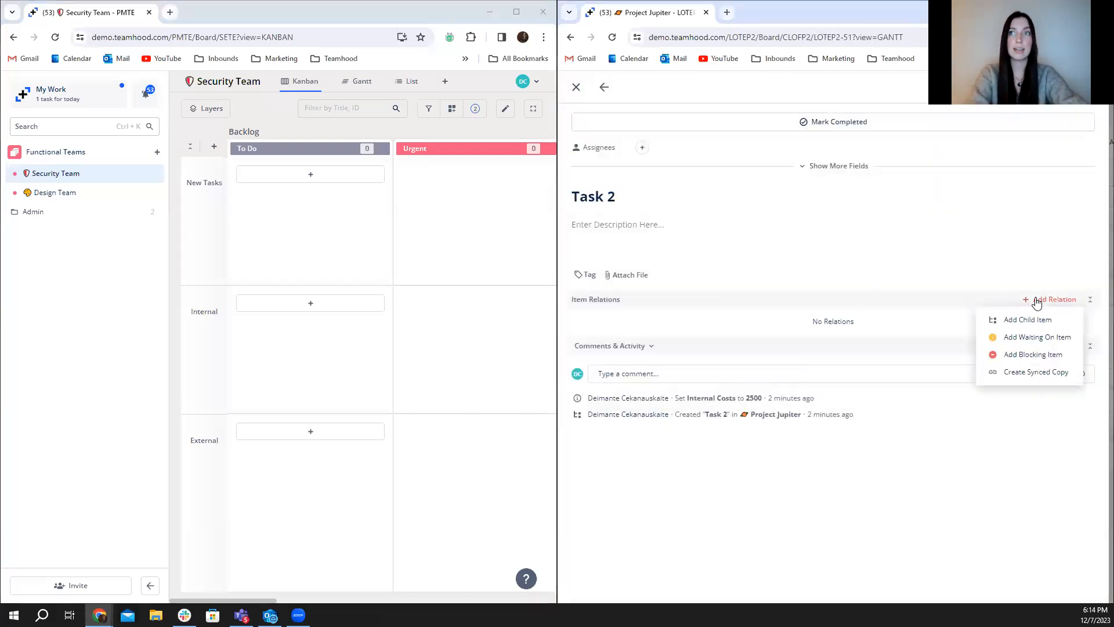
pyautogui.click(1008, 374)
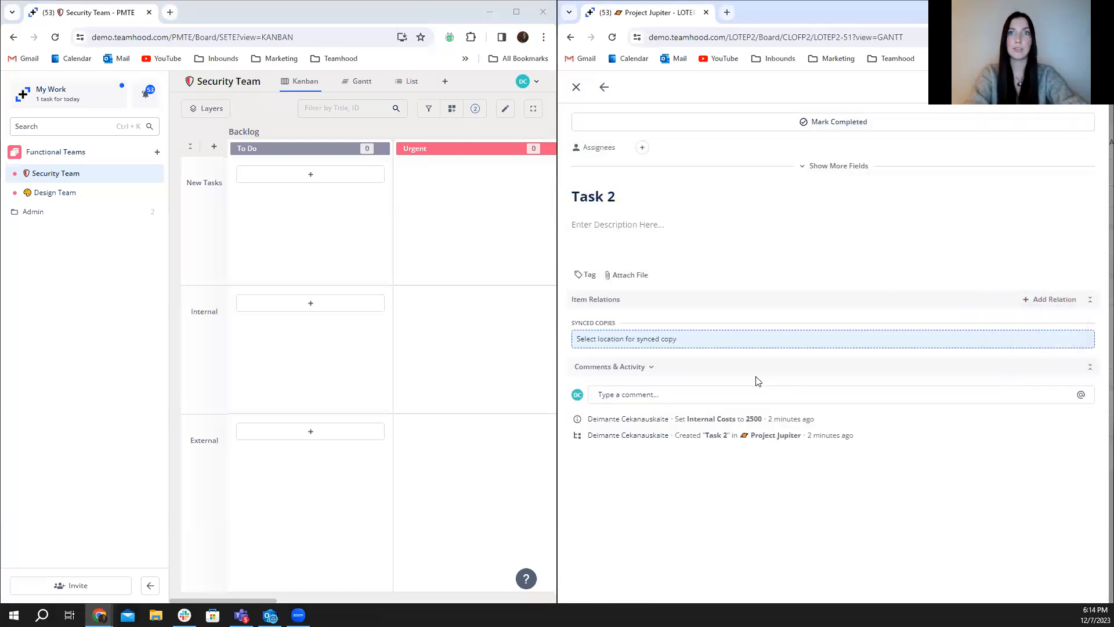
pyautogui.scroll(-3, 665, 488)
pyautogui.click(651, 418)
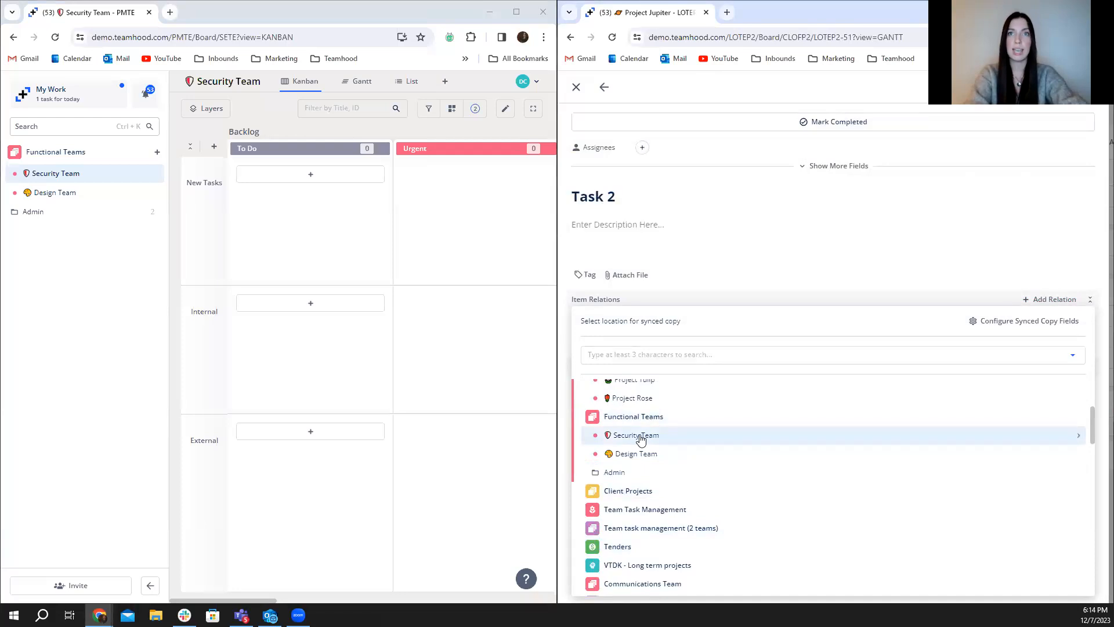
pyautogui.click(640, 440)
pyautogui.click(640, 455)
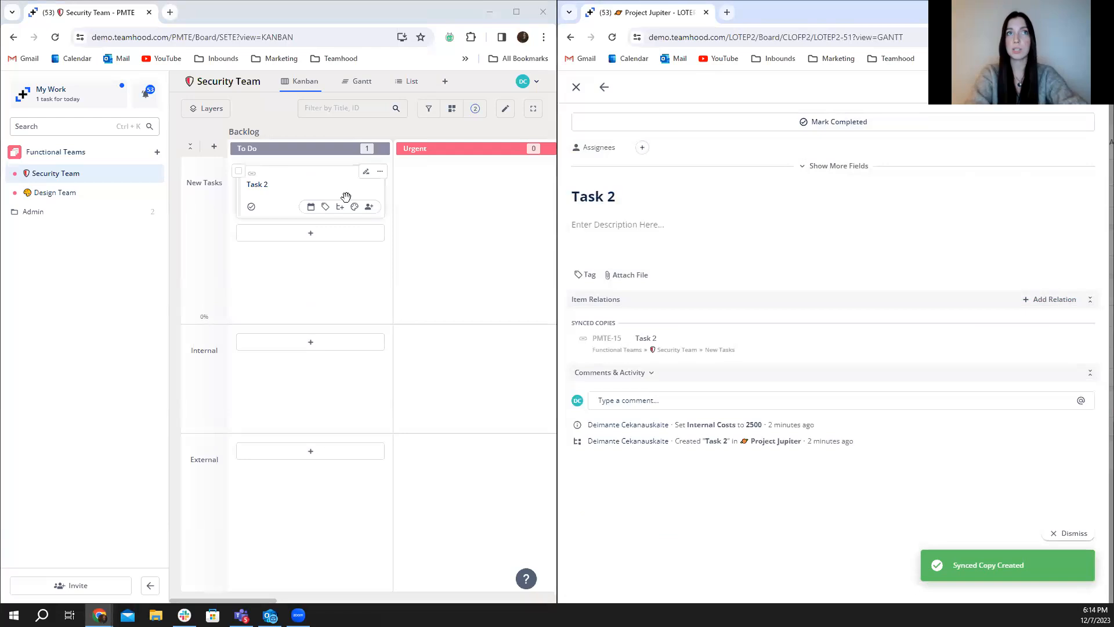
pyautogui.click(575, 88)
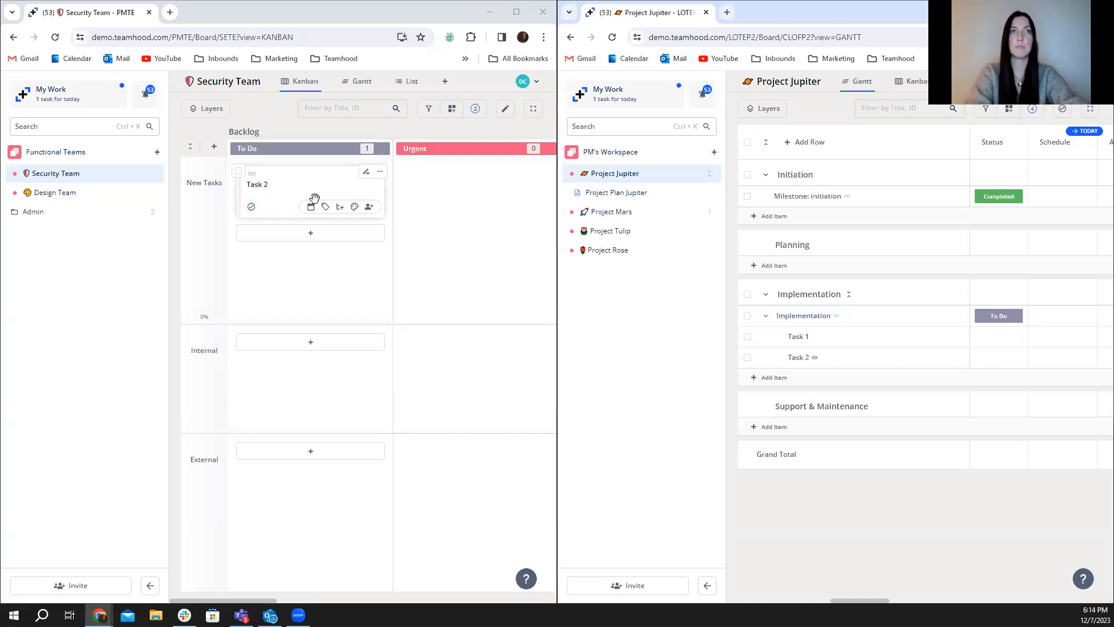
# Tag the Task 2 card on the Security Team board as Billable and assign it to the second listed team member
pyautogui.click(325, 212)
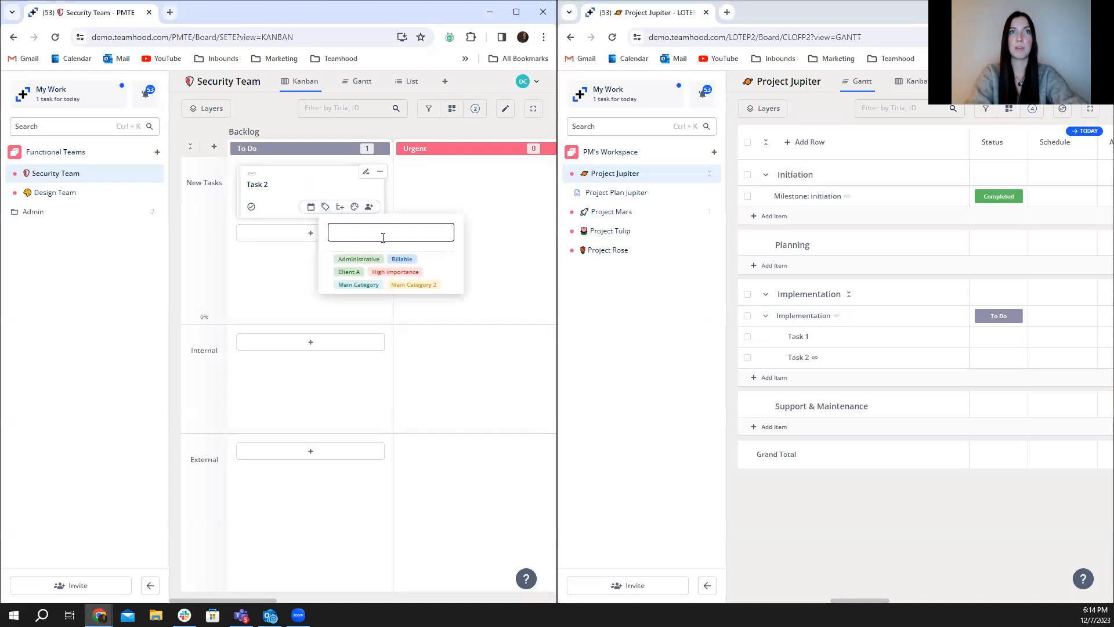
pyautogui.click(397, 260)
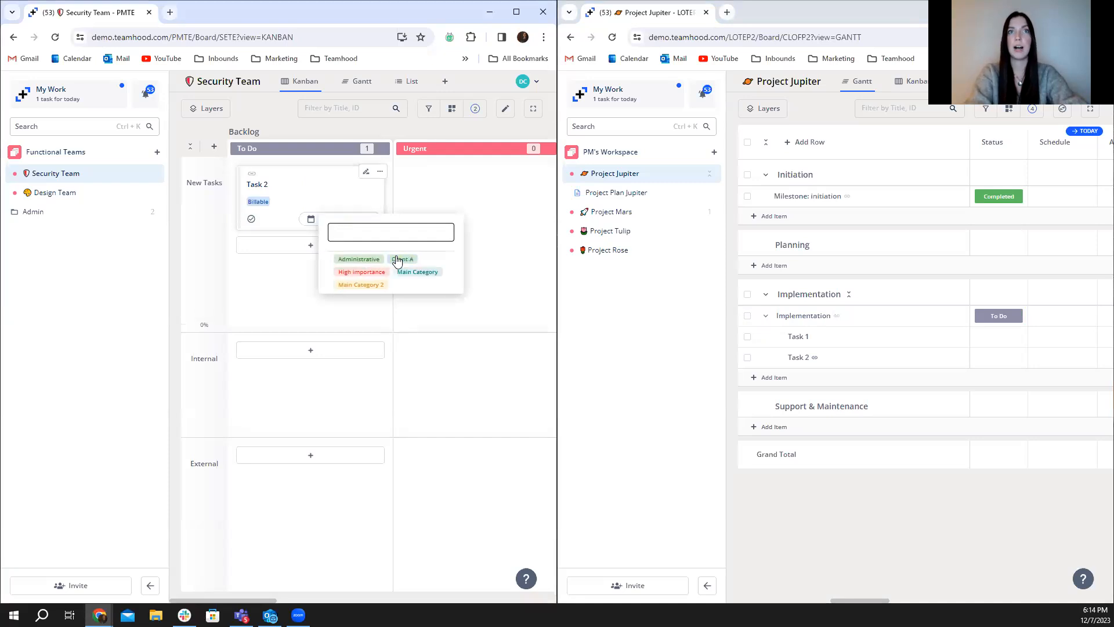
pyautogui.click(416, 193)
pyautogui.click(368, 221)
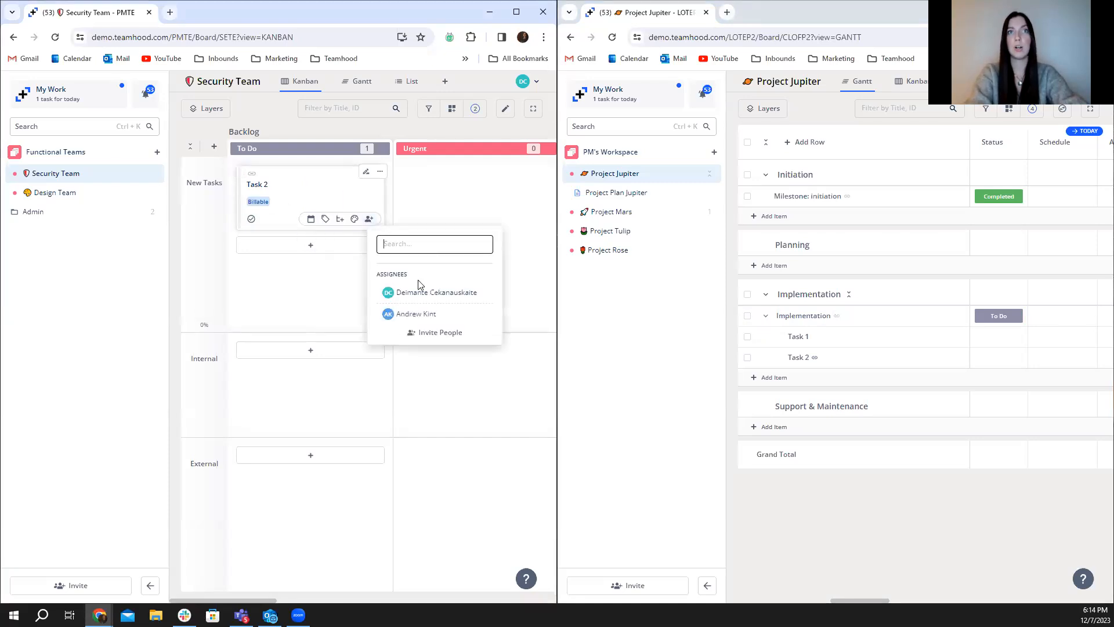
pyautogui.click(410, 313)
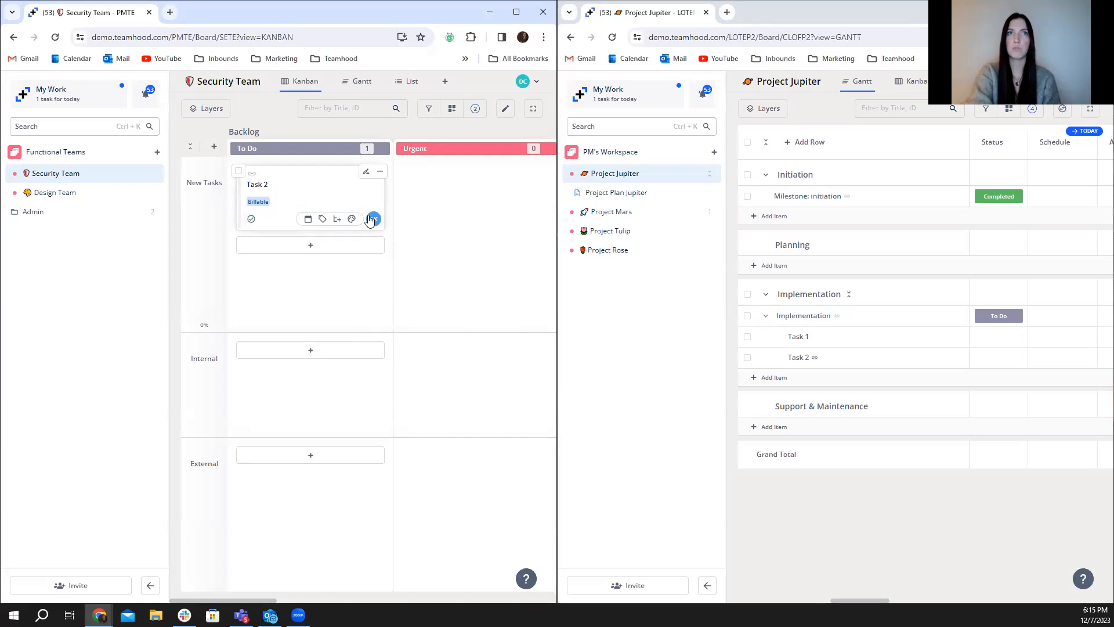
# Mark Task 2 completed on the Security Team board and check its details and activity in Project Jupiter
pyautogui.click(797, 356)
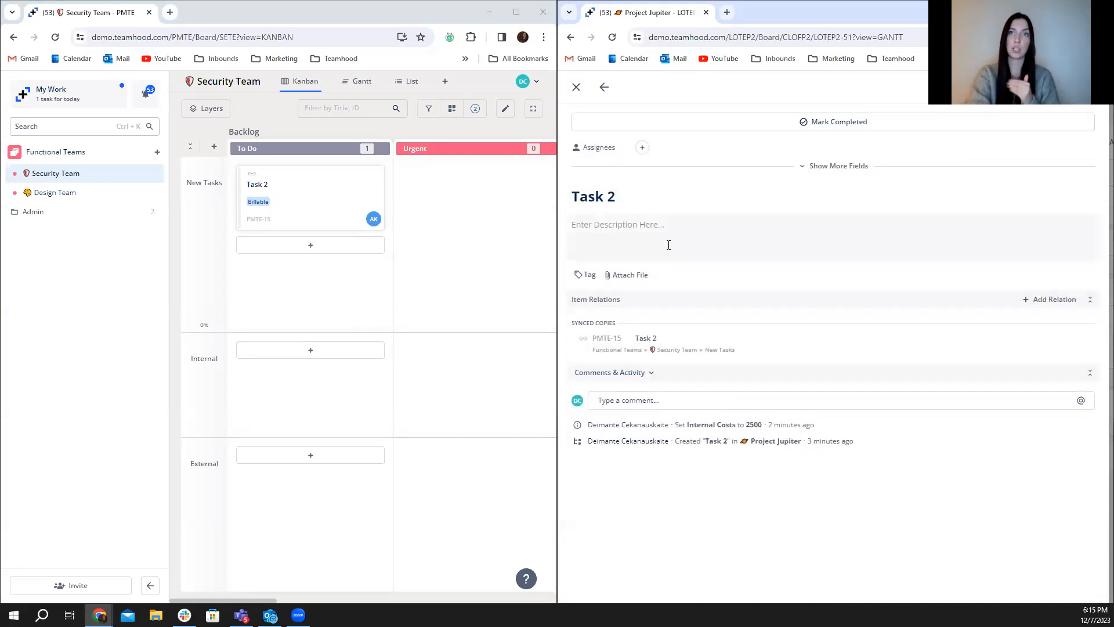
pyautogui.click(576, 87)
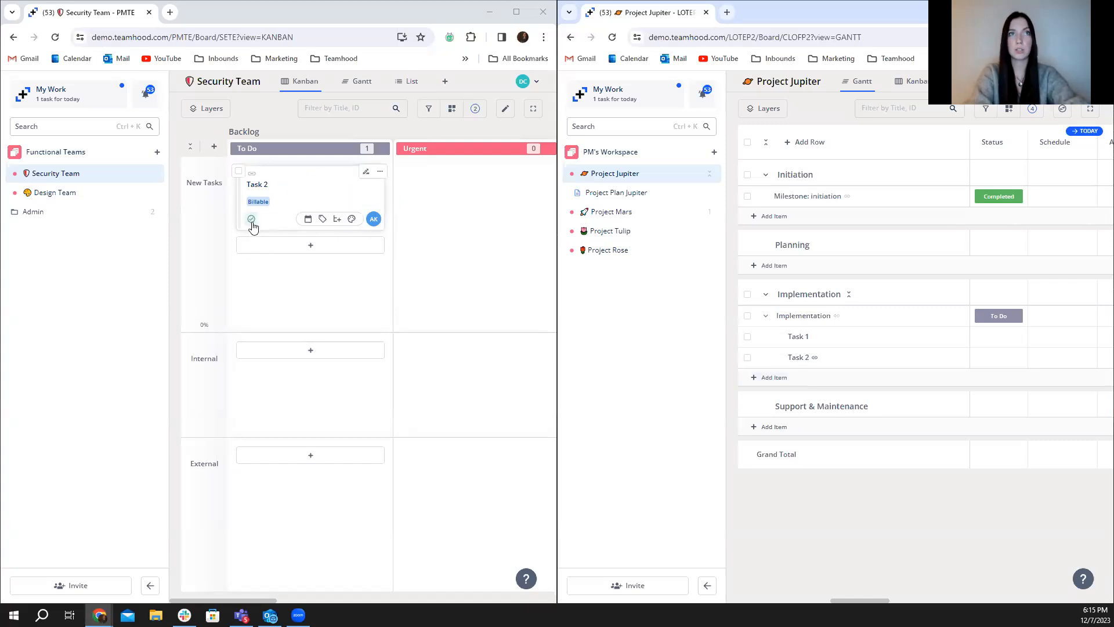
pyautogui.click(252, 219)
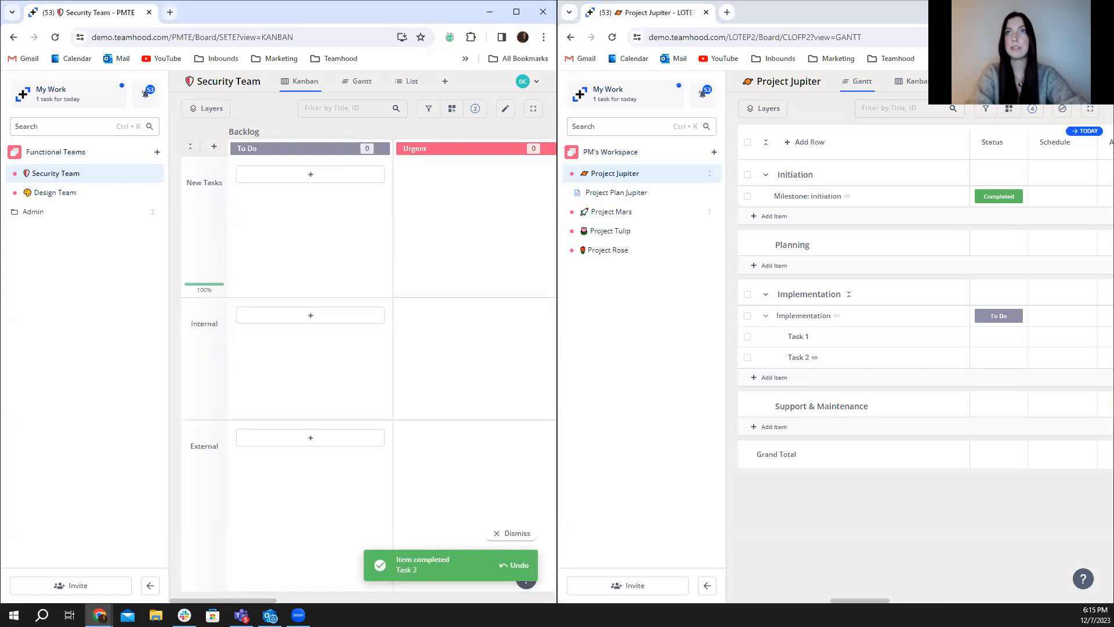
pyautogui.click(793, 358)
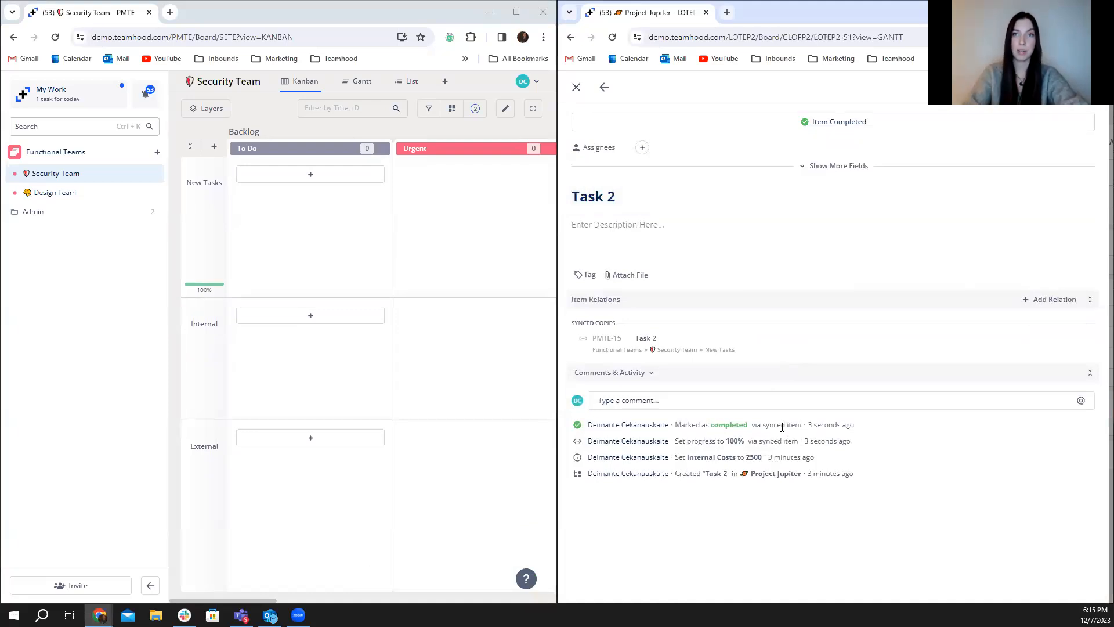
pyautogui.click(576, 87)
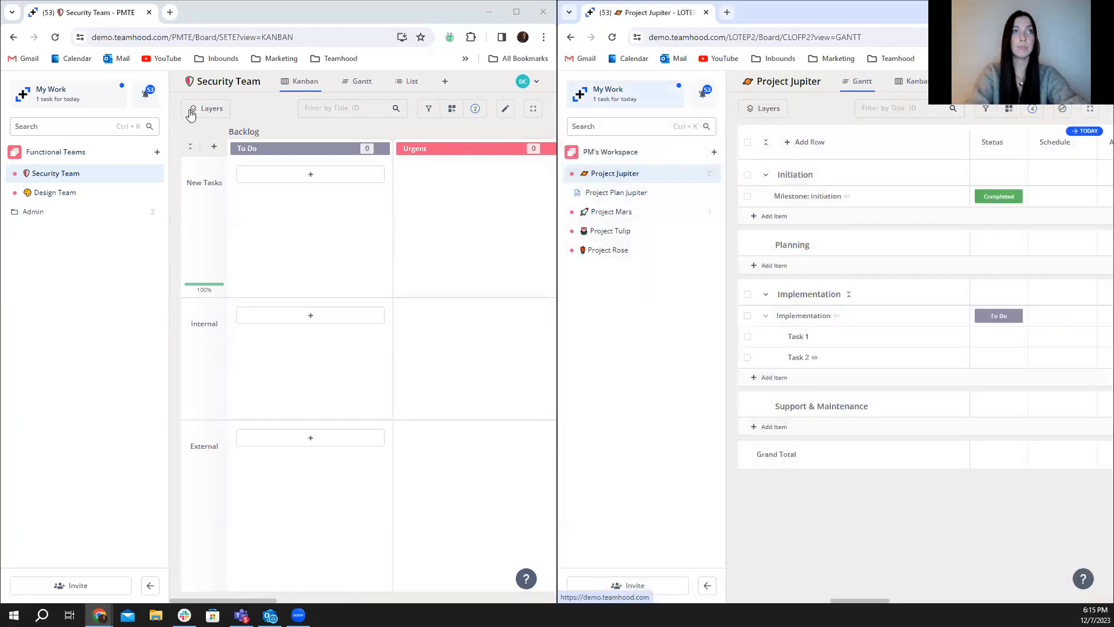
# Switch the Functional Teams window to the PMO workspace and maximize it to examine Project Jupiter's progress and internal costs
pyautogui.click(142, 152)
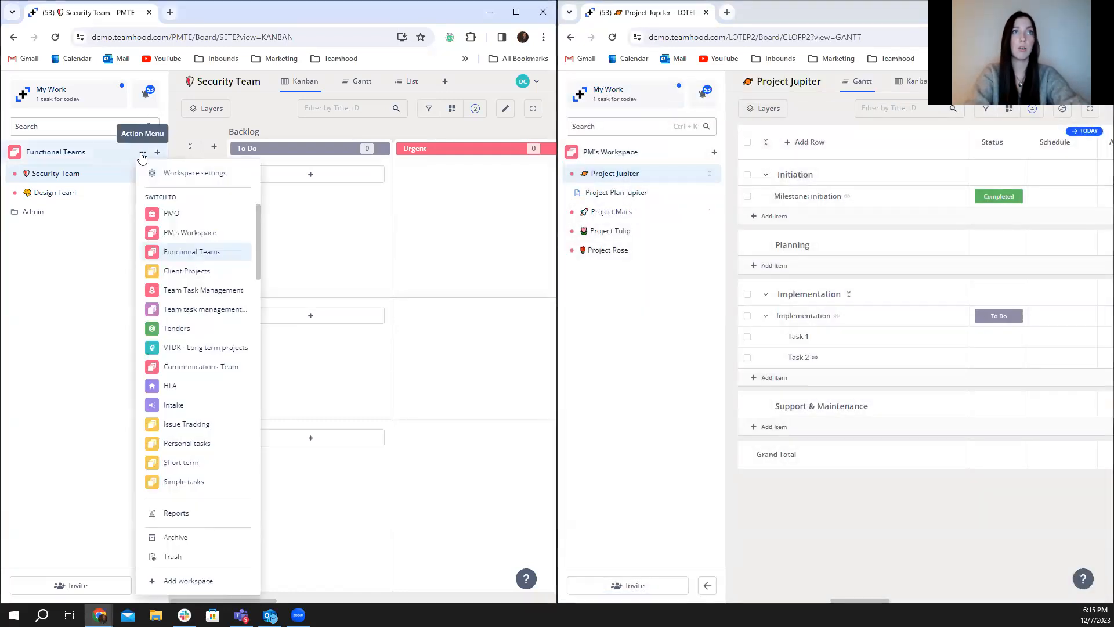
pyautogui.click(173, 214)
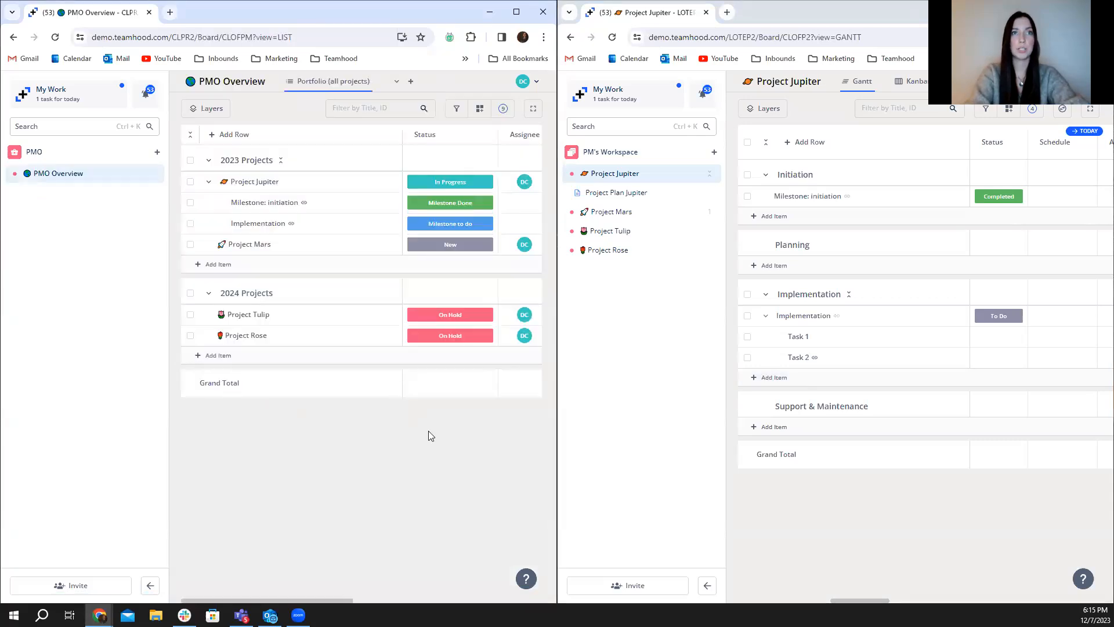
pyautogui.moveTo(423, 432); pyautogui.dragTo(182, 429)
pyautogui.moveTo(359, 469); pyautogui.dragTo(498, 72)
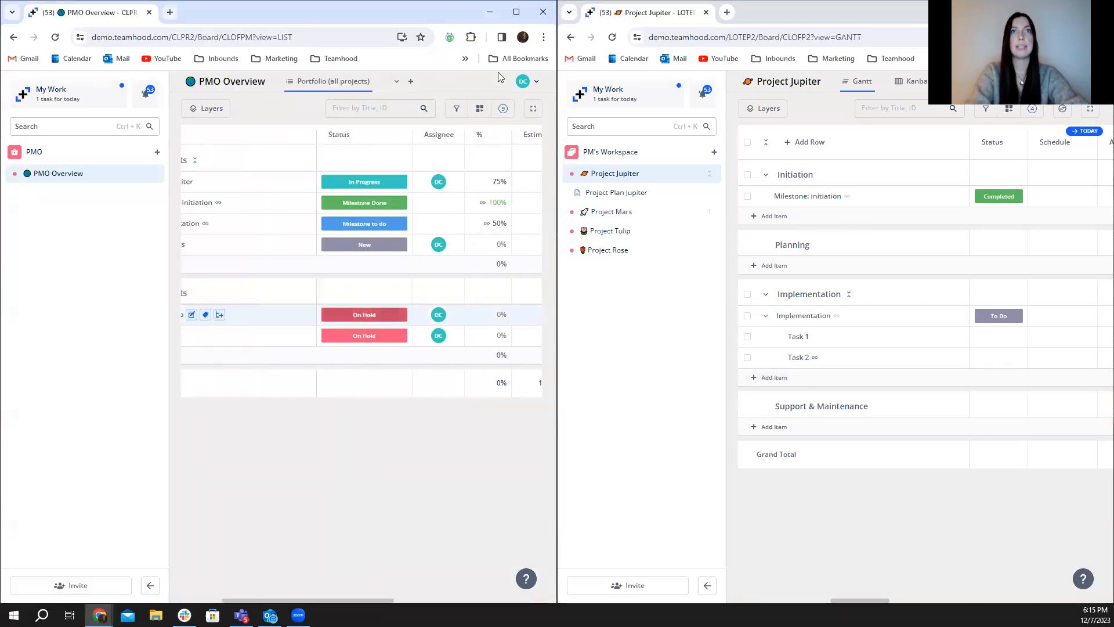
pyautogui.click(516, 12)
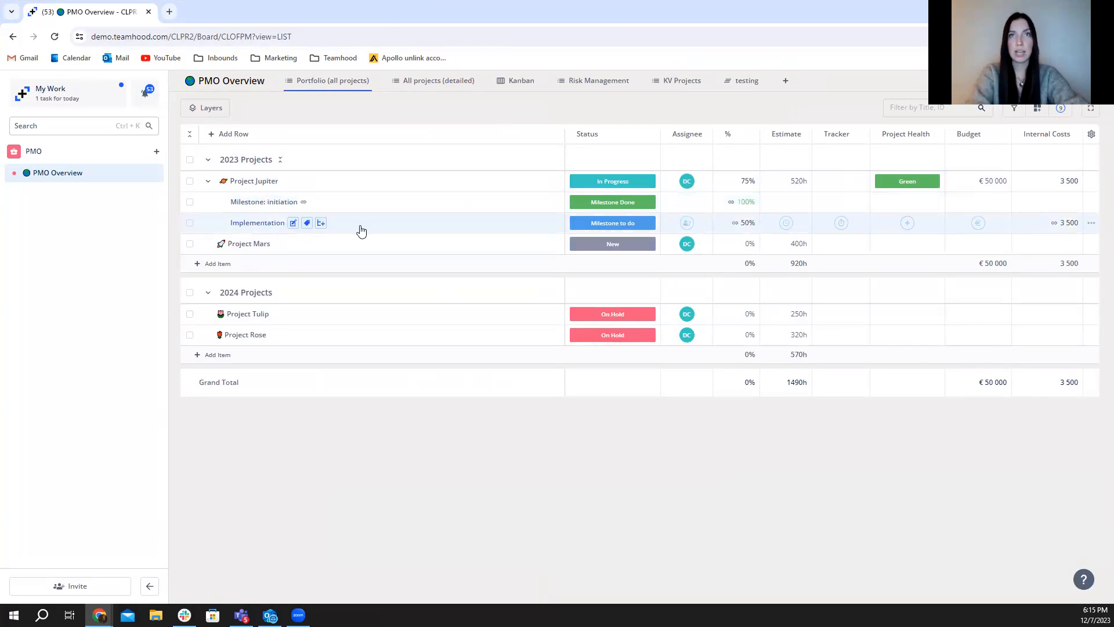
# View the milestone status options available for Project Jupiter's Implementation milestone in the PMO Overview
pyautogui.moveTo(739, 234)
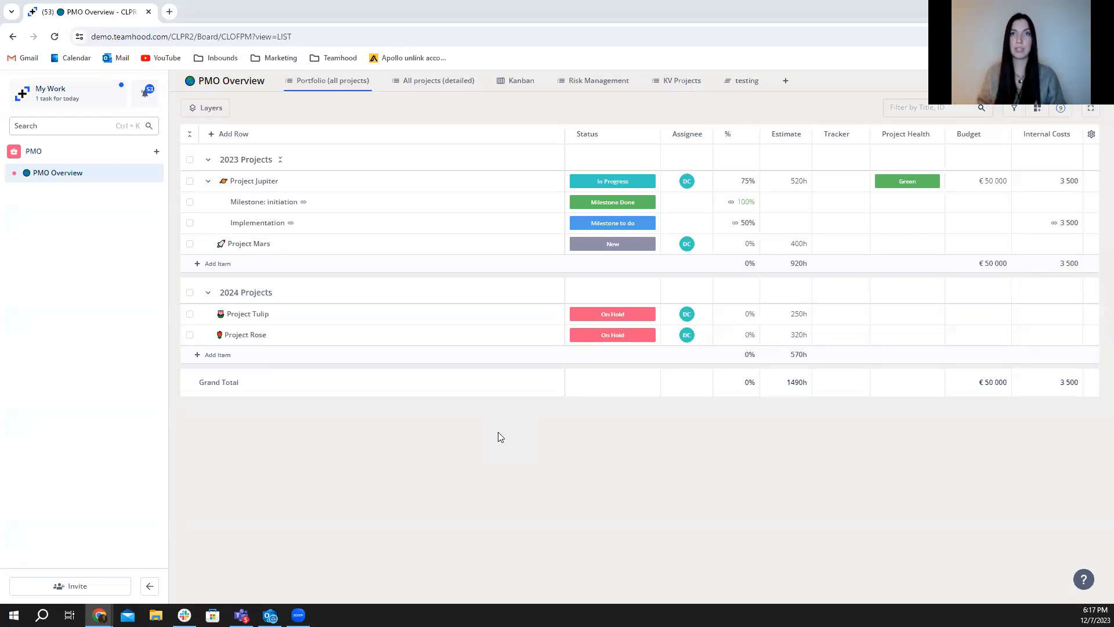
pyautogui.click(606, 223)
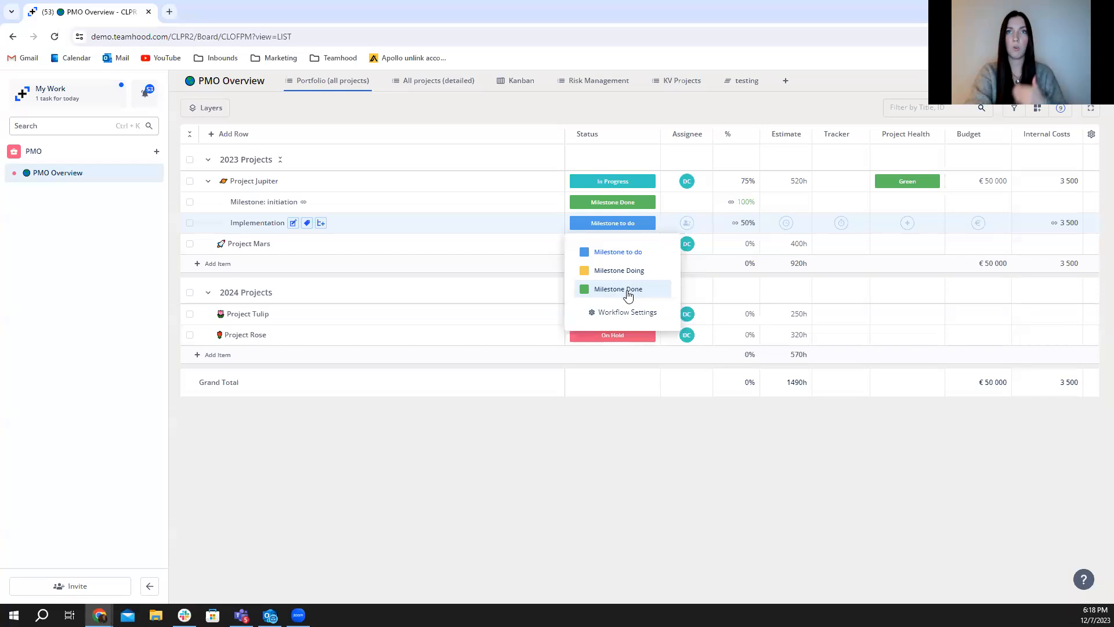
pyautogui.click(578, 441)
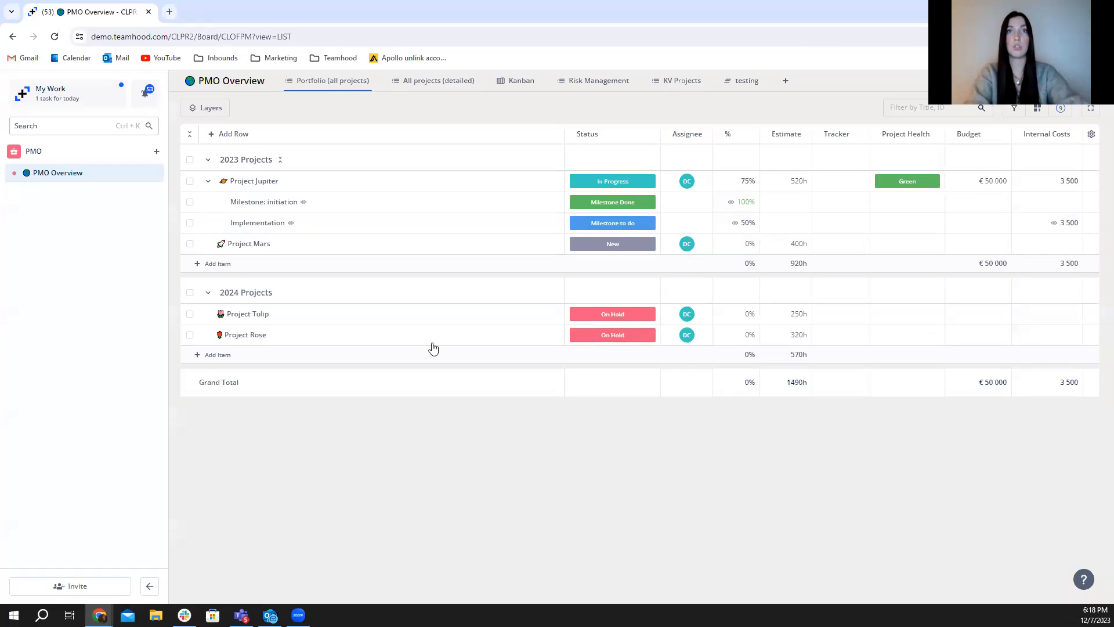
# Review which item fields the PMO workspace skips, copies or syncs for synced copies, and return to the PMO Overview
pyautogui.click(141, 152)
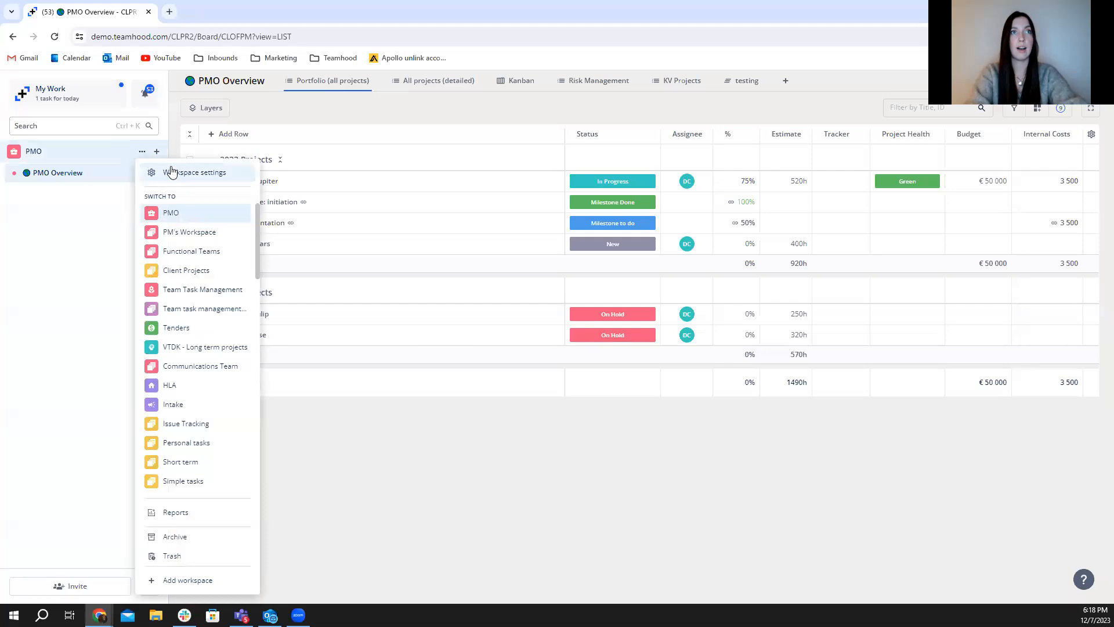
pyautogui.click(172, 172)
pyautogui.click(99, 170)
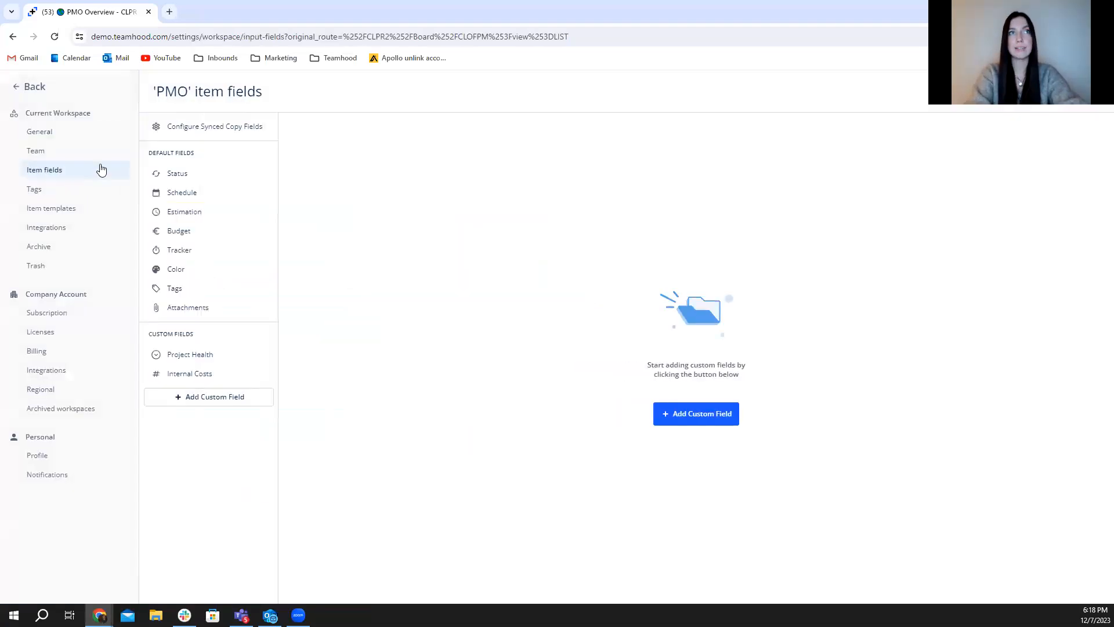
pyautogui.click(191, 127)
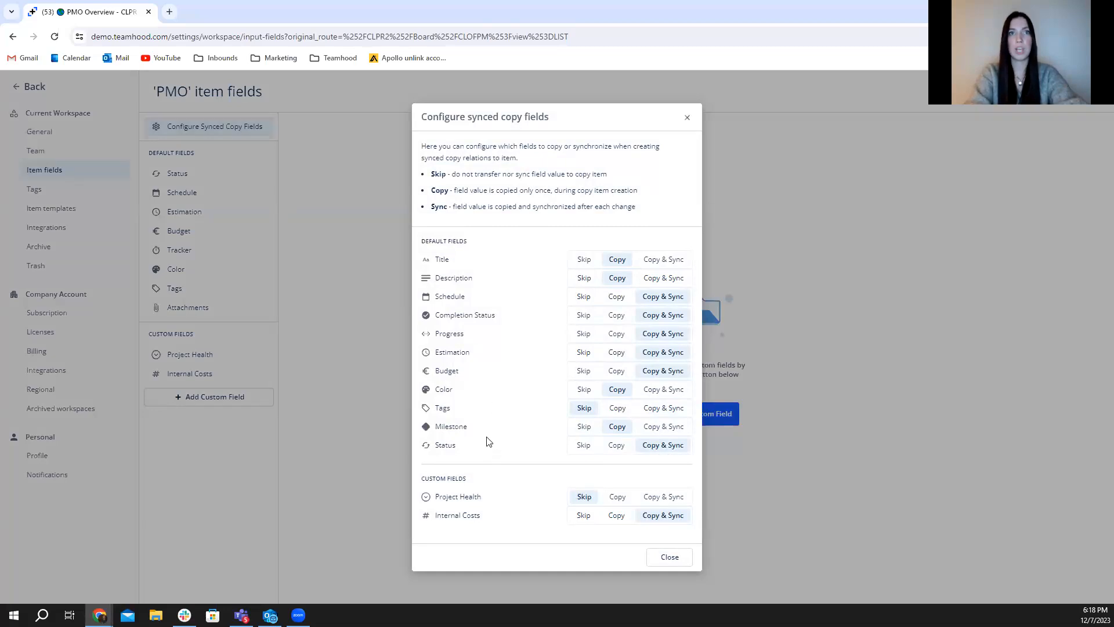
pyautogui.moveTo(487, 454); pyautogui.dragTo(481, 419)
pyautogui.click(453, 355)
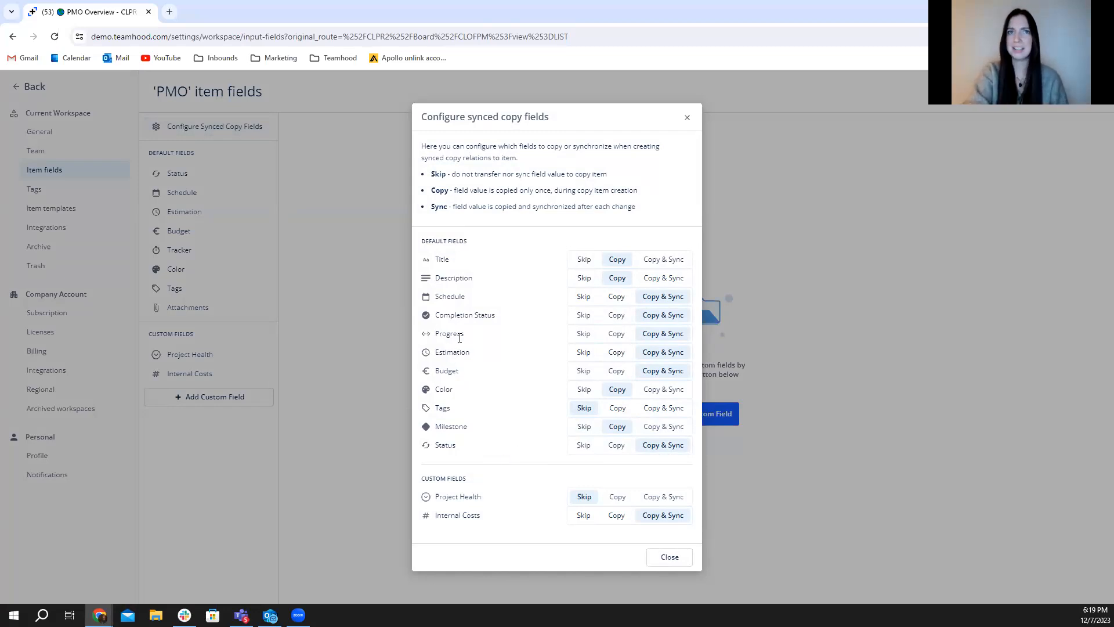
pyautogui.moveTo(449, 426); pyautogui.dragTo(435, 427)
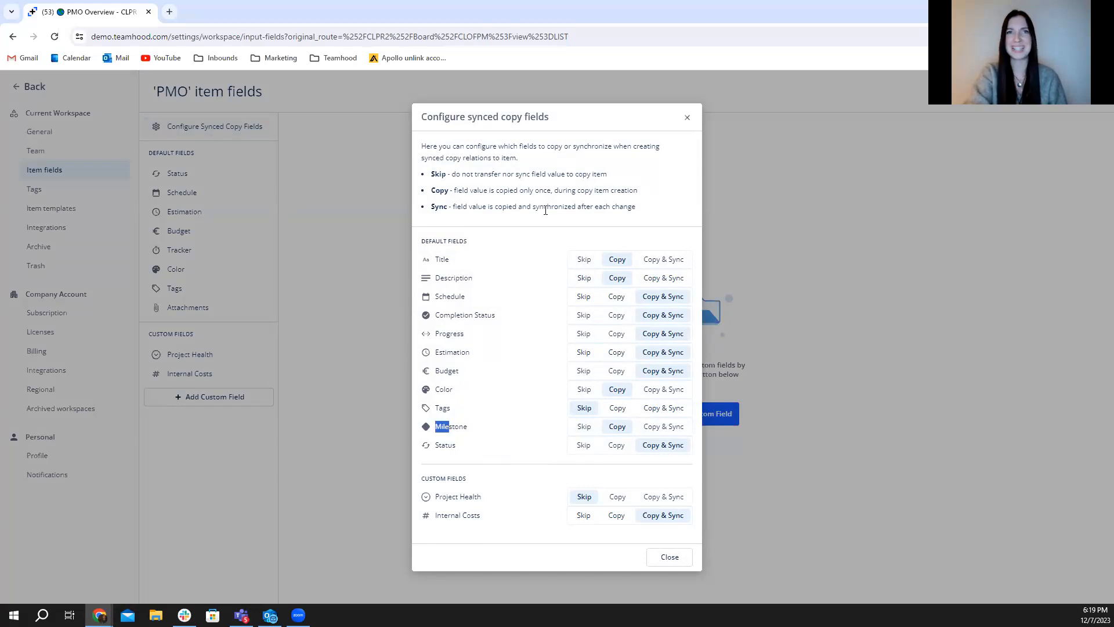
pyautogui.click(688, 117)
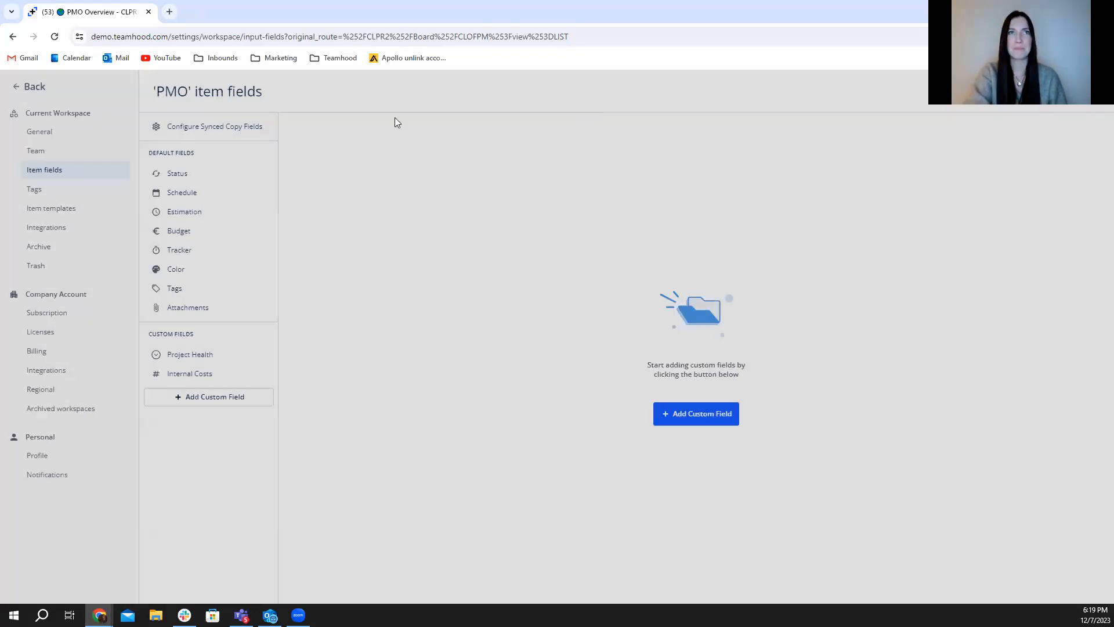
pyautogui.click(27, 88)
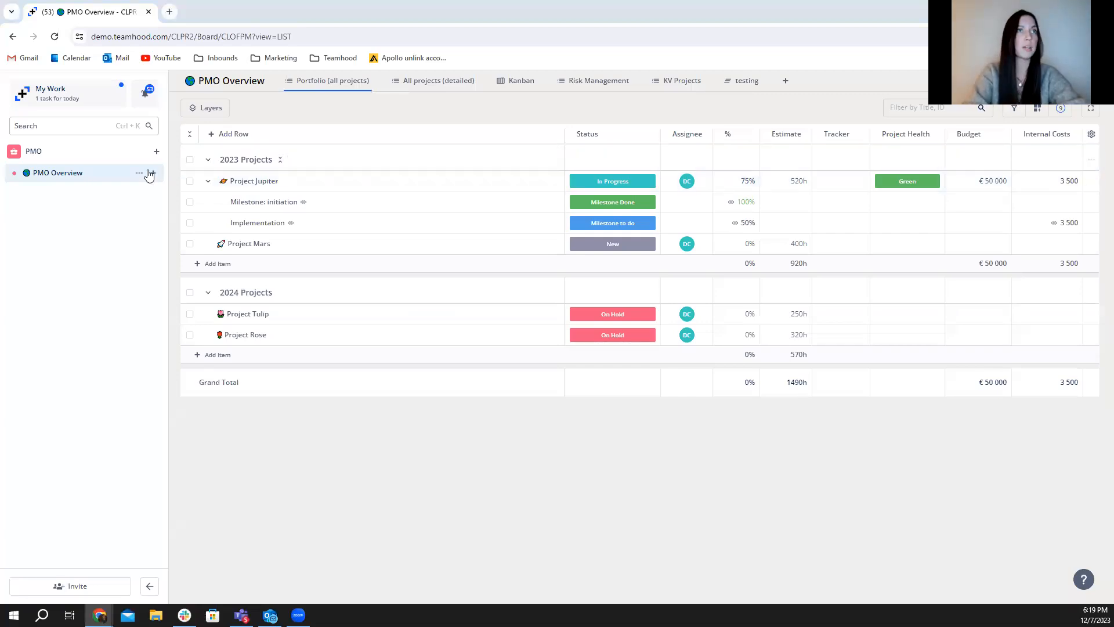
# Switch to the Project Jupiter board in PM's Workspace
pyautogui.click(142, 152)
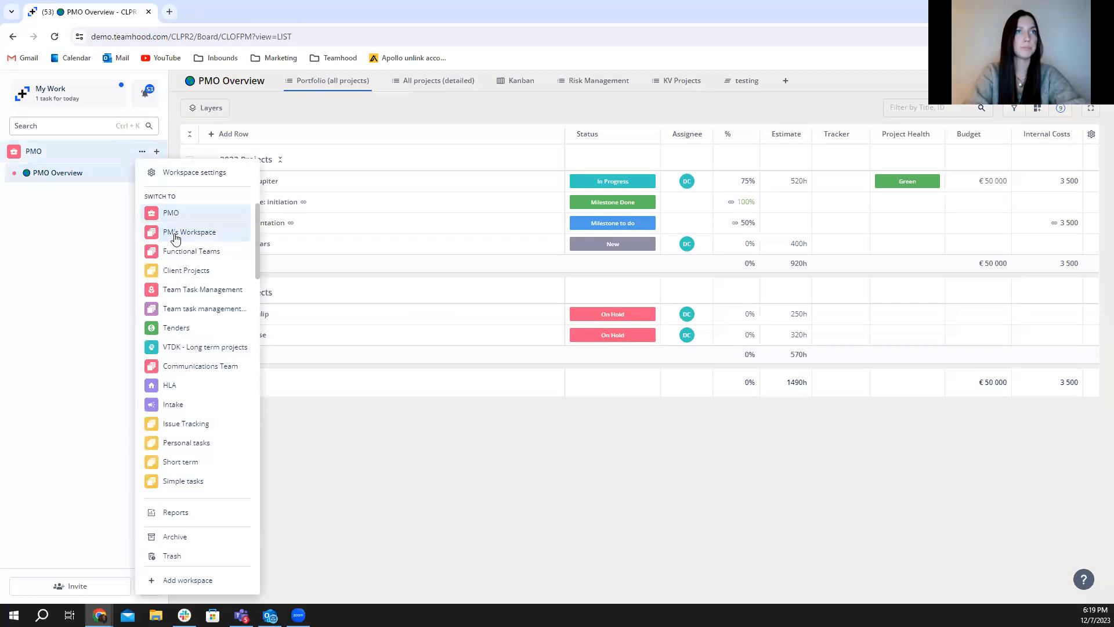
pyautogui.click(206, 233)
pyautogui.click(61, 174)
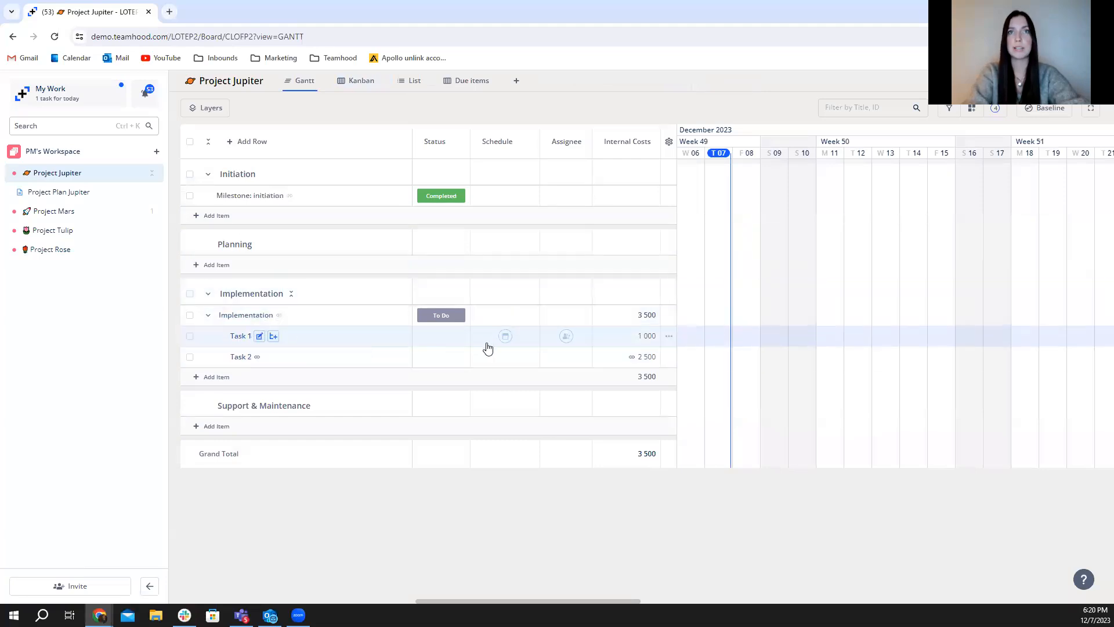
# Show the Estimate column in Project Jupiter's Gantt view
pyautogui.click(669, 141)
pyautogui.click(687, 235)
pyautogui.click(552, 457)
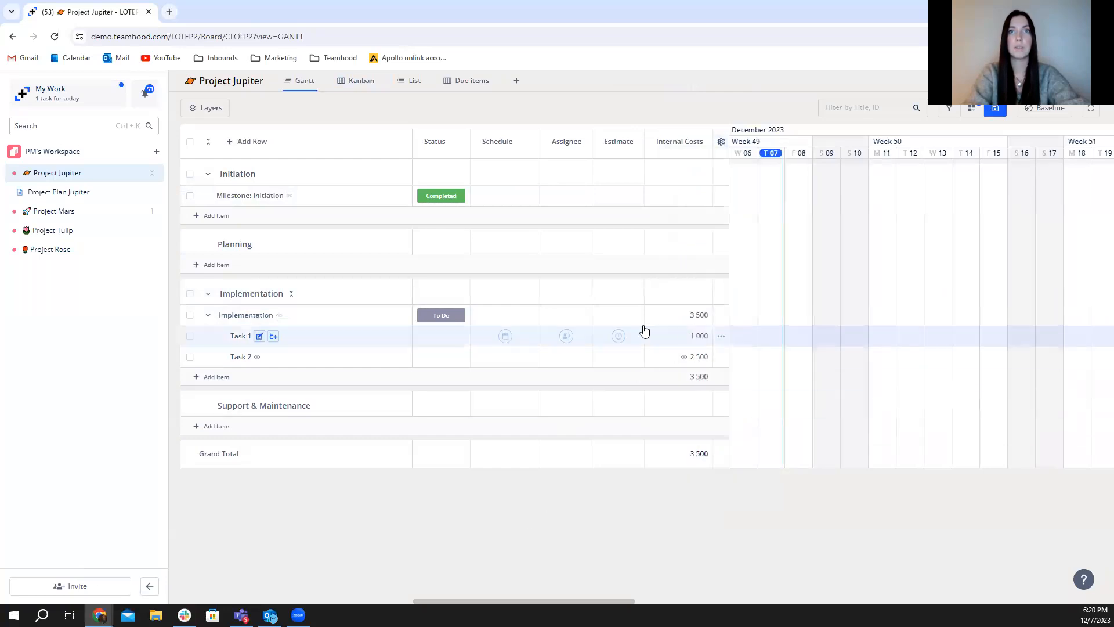
# Set the estimate of Task 1 to 2h and of Task 2 to 4h under Implementation
pyautogui.click(619, 336)
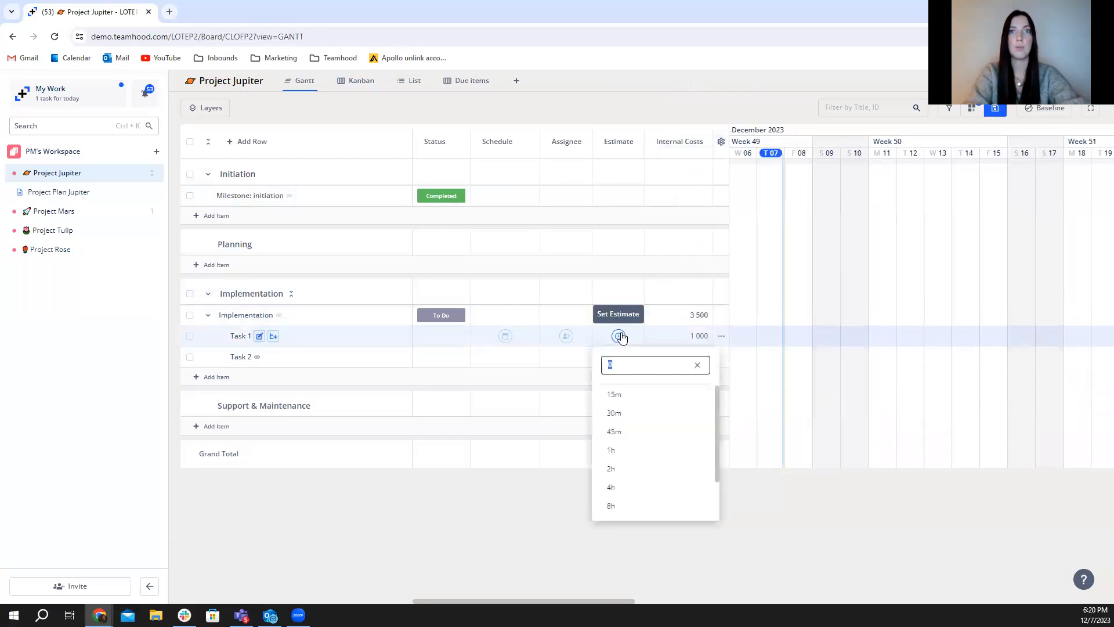
pyautogui.click(613, 467)
pyautogui.click(619, 358)
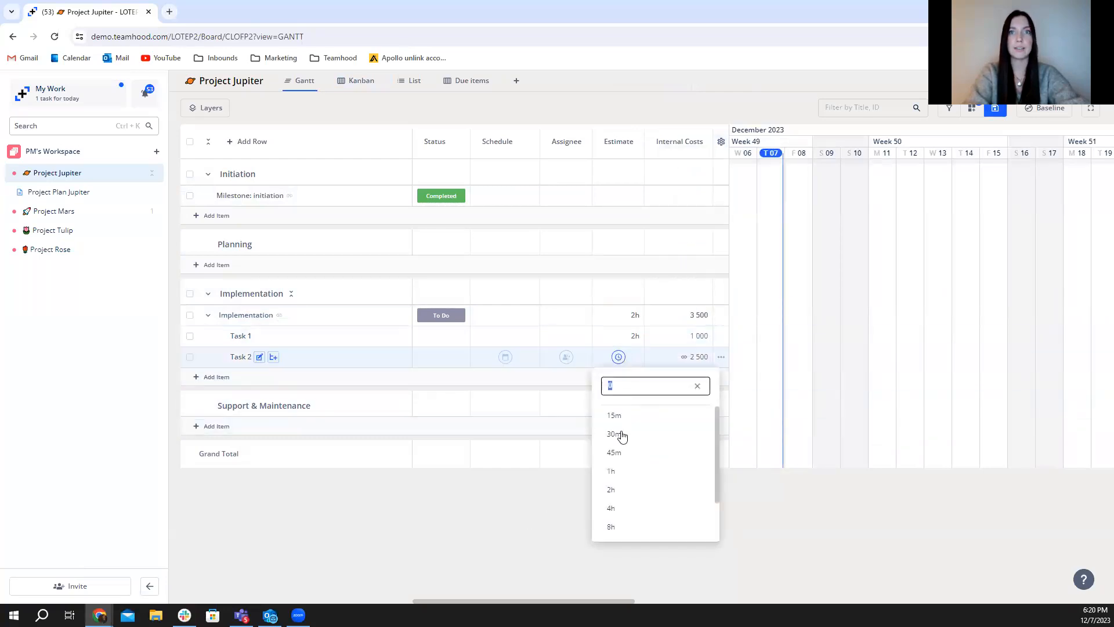
pyautogui.click(614, 508)
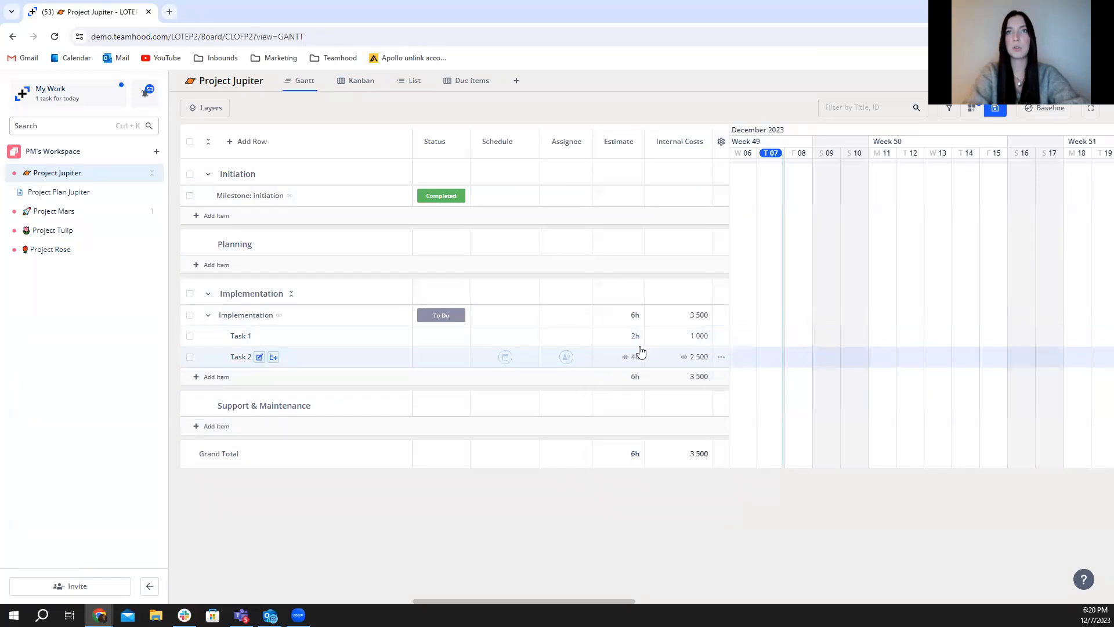
# Examine the Implementation item's details, including its child items' estimates and its own Estimate options
pyautogui.moveTo(642, 317)
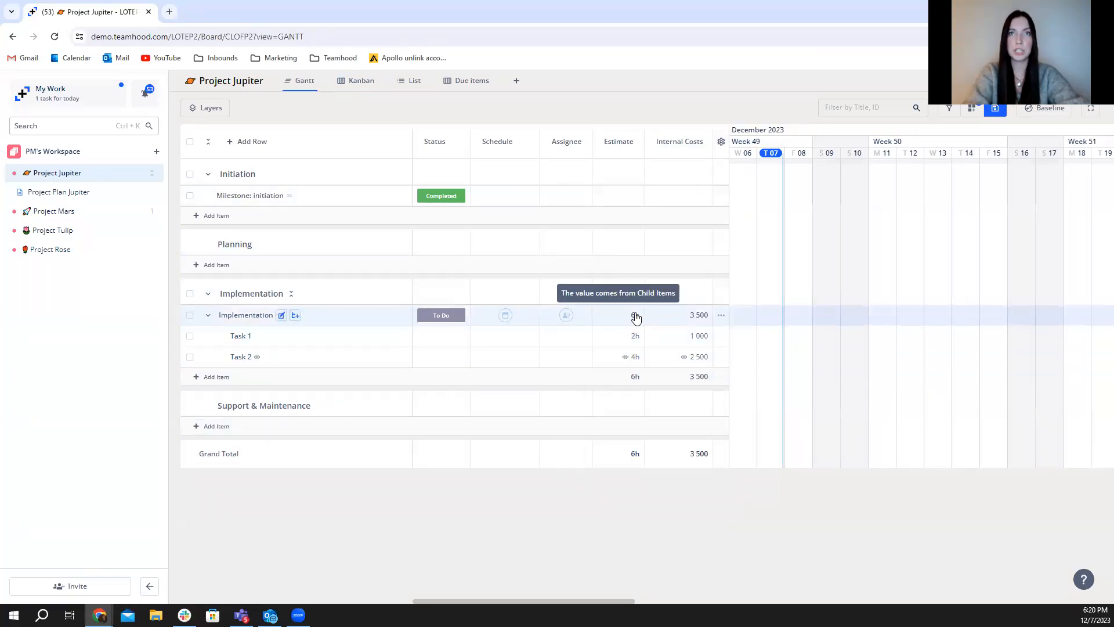
pyautogui.click(239, 322)
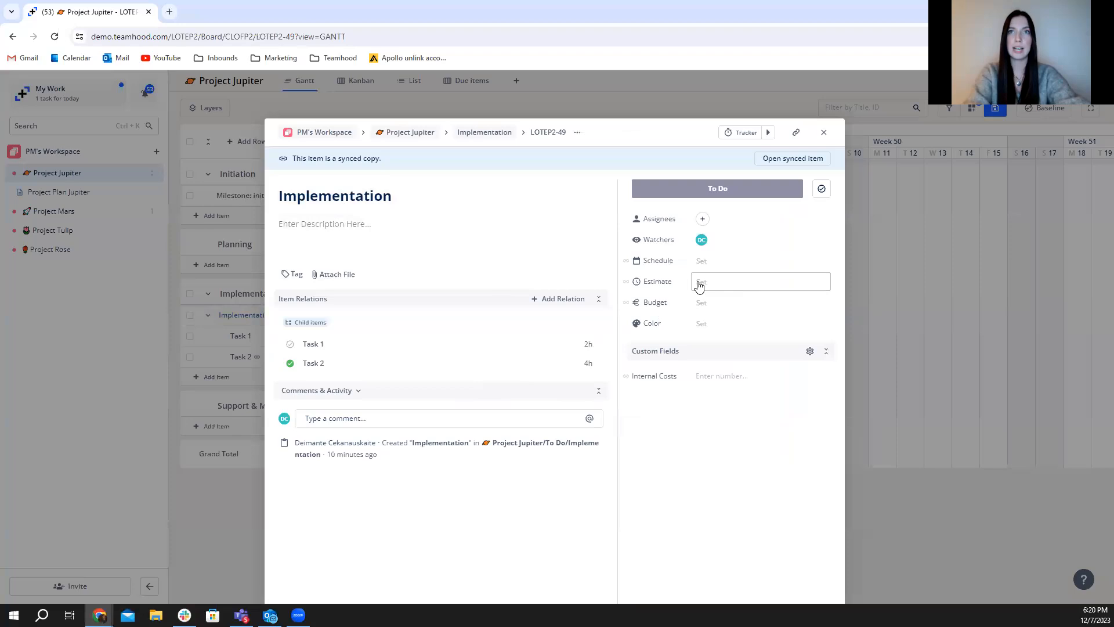
pyautogui.click(738, 285)
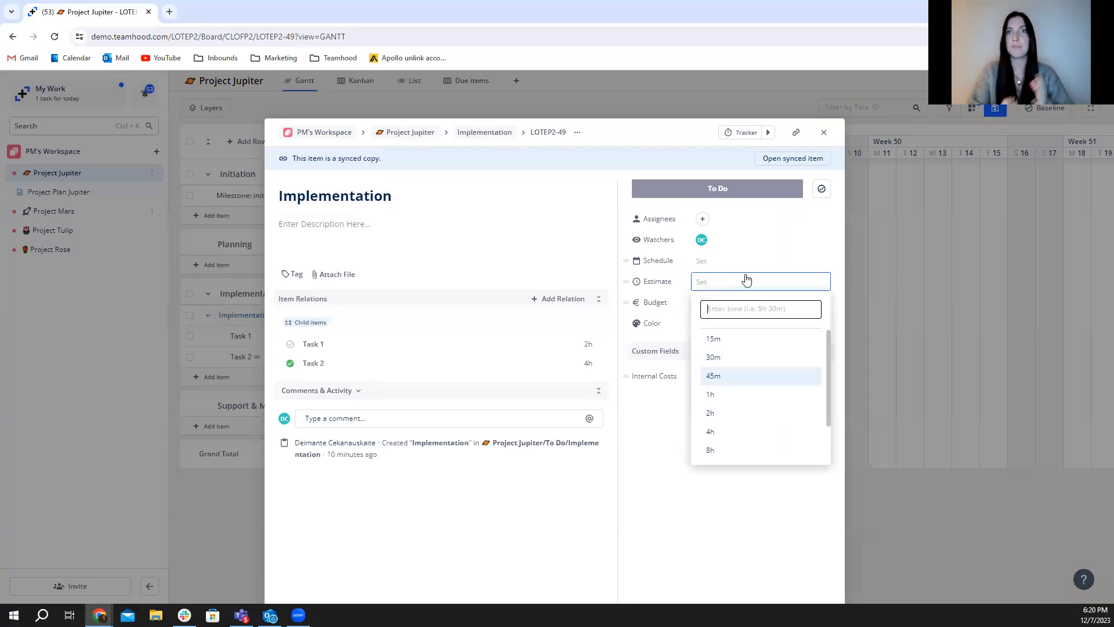
pyautogui.click(976, 476)
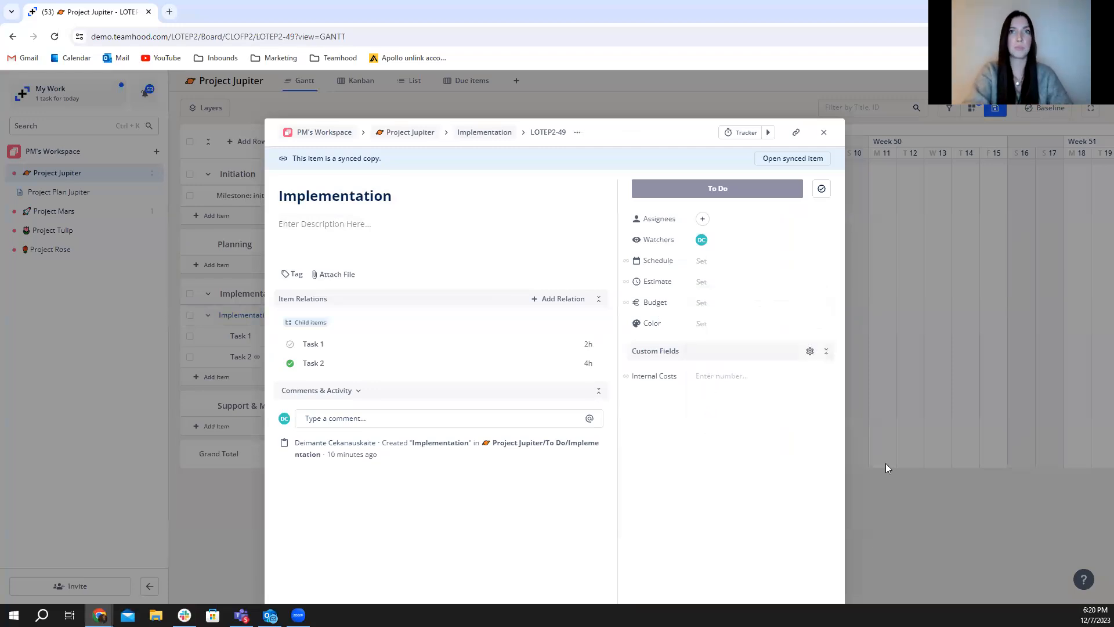
pyautogui.click(870, 516)
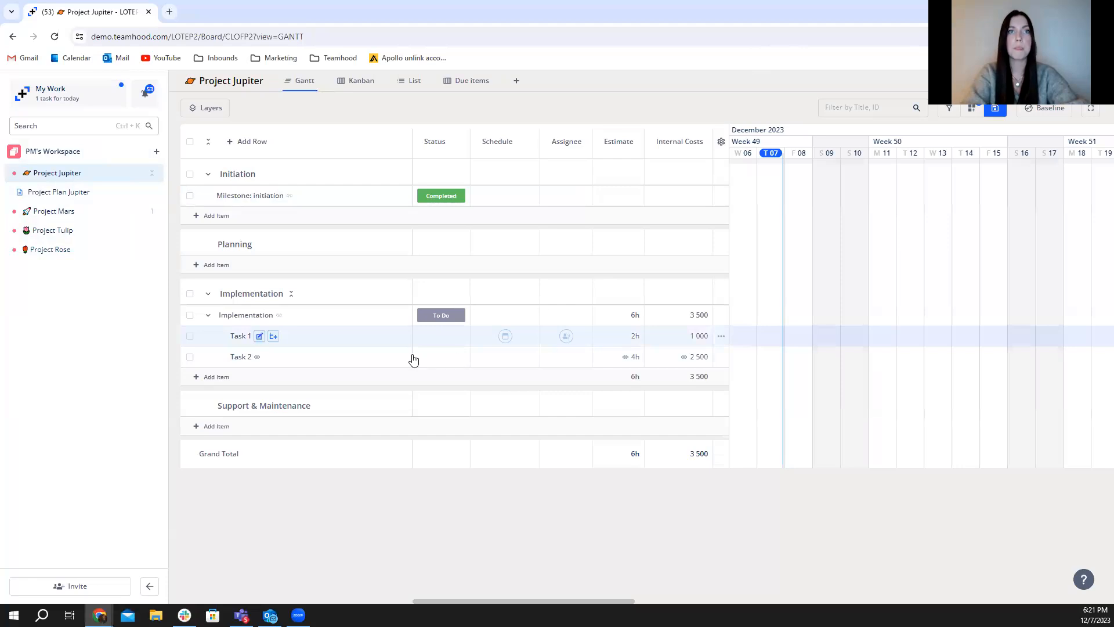
# Set the Implementation item's own estimate to 1h, overriding the sum from its child tasks
pyautogui.click(622, 323)
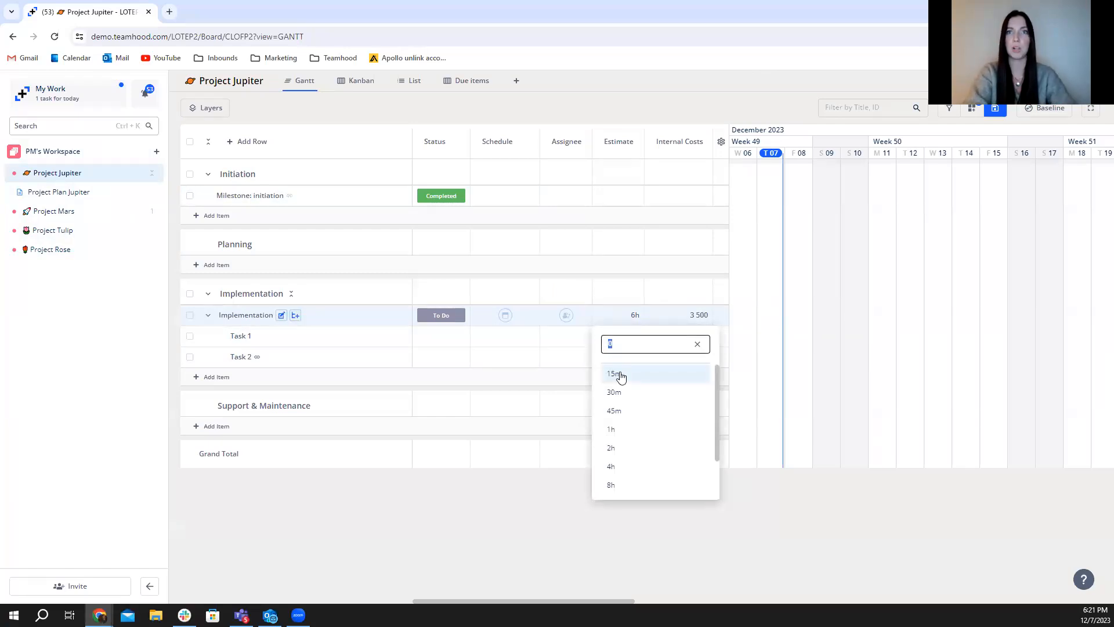
pyautogui.write('1h')
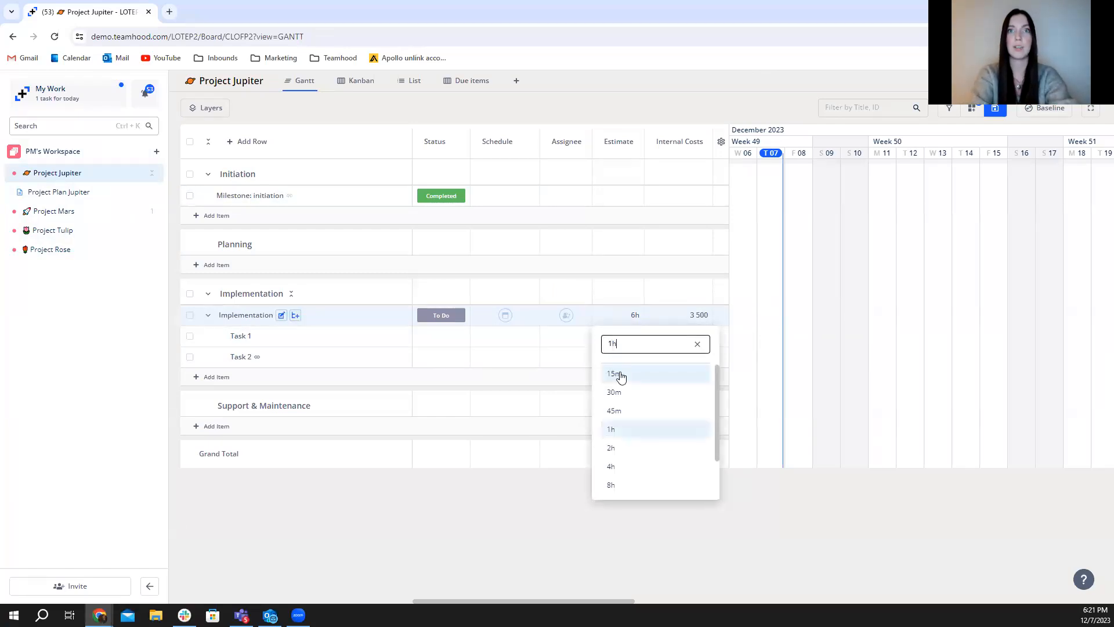
pyautogui.press('Return')
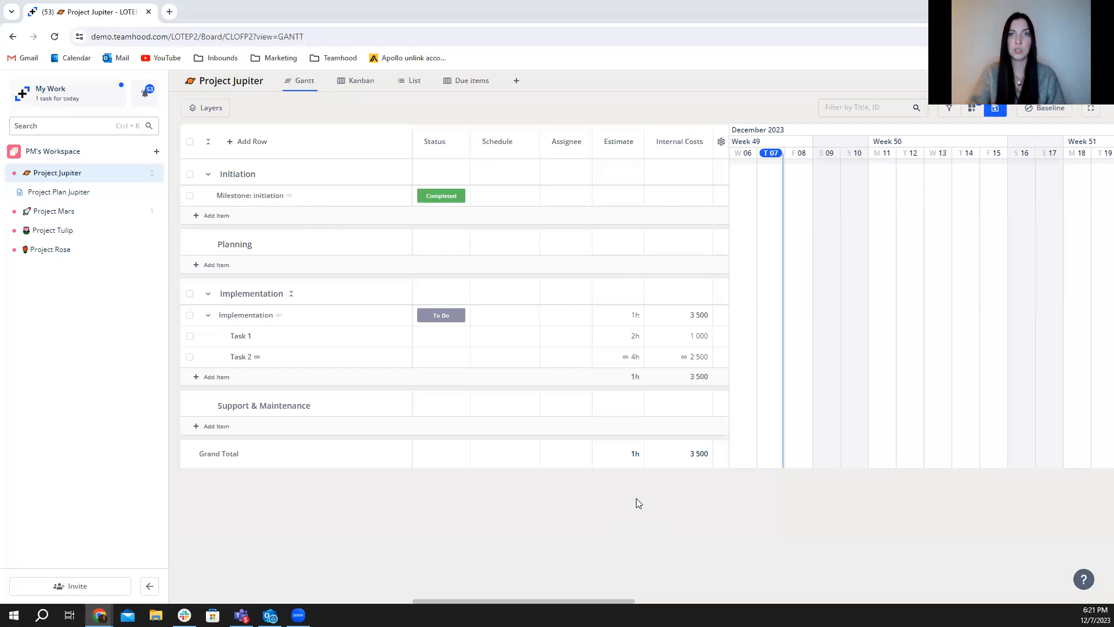
pyautogui.click(1084, 581)
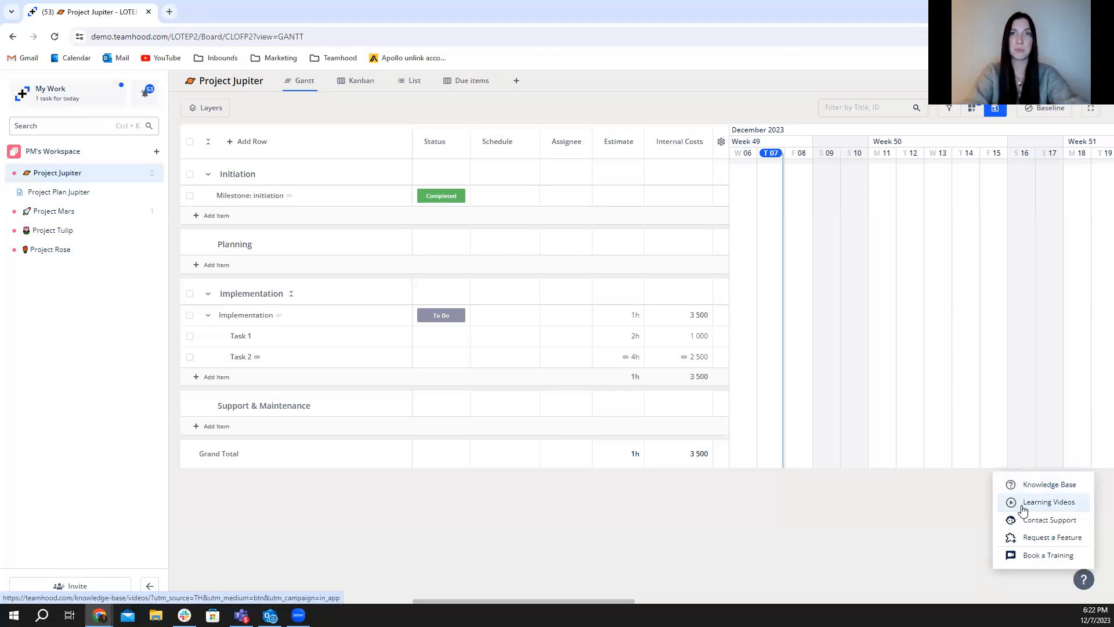
pyautogui.click(593, 486)
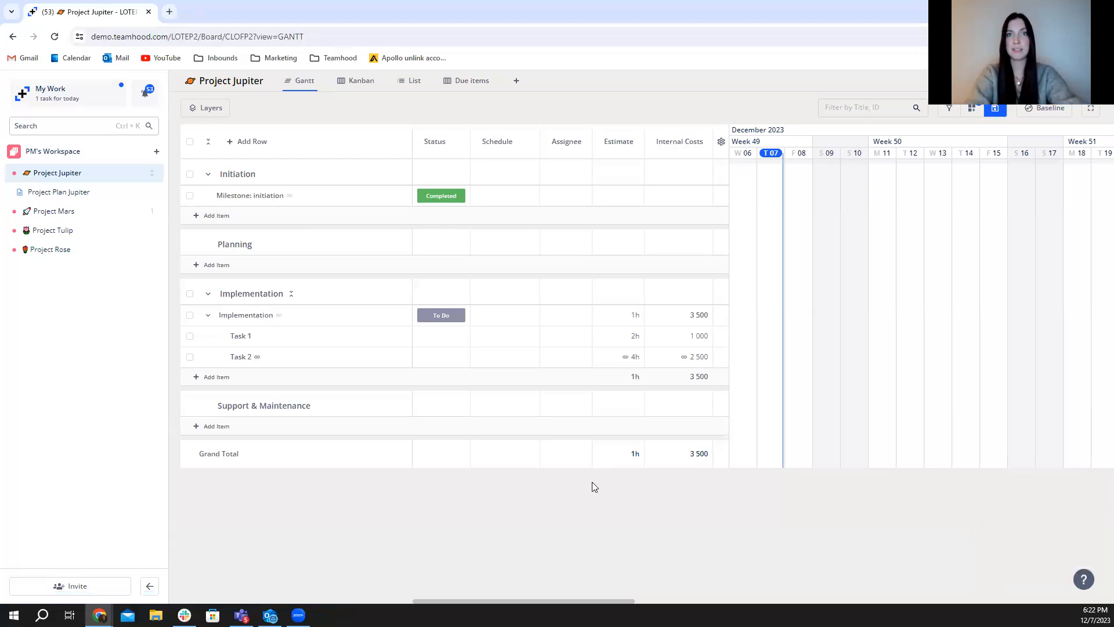